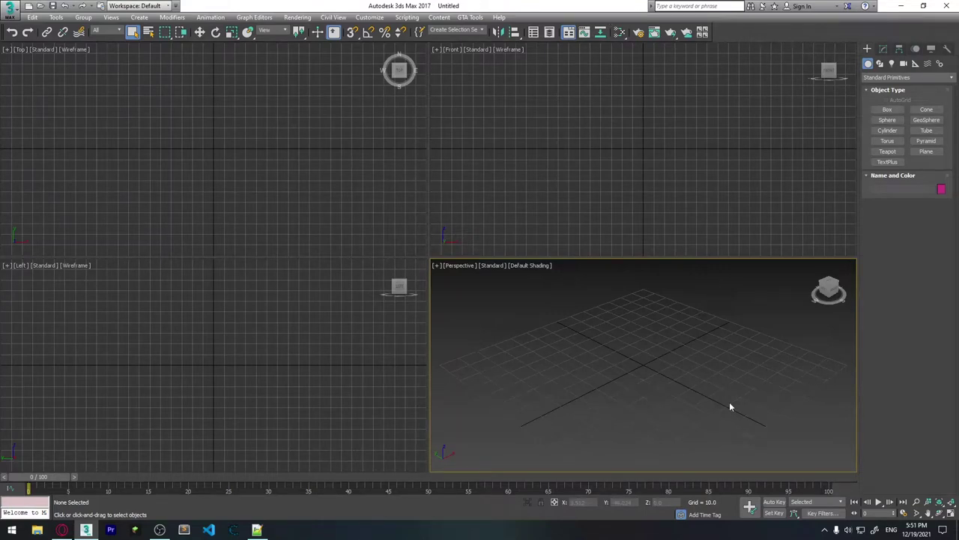
Create a box about 65.3 × 28.8 × 48.7 in Perspective and turn on Edged Faces
click(889, 110)
drag(553, 358, 592, 433)
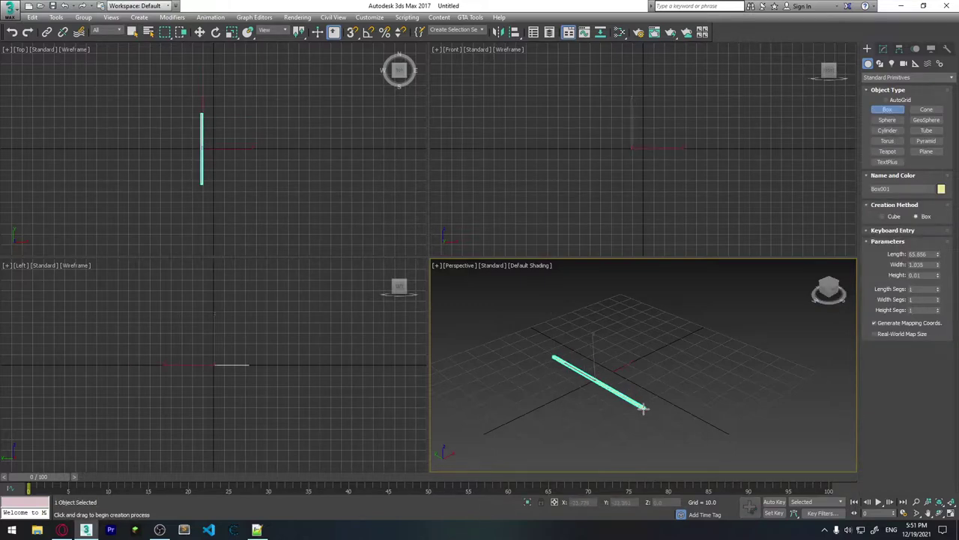
click(683, 393)
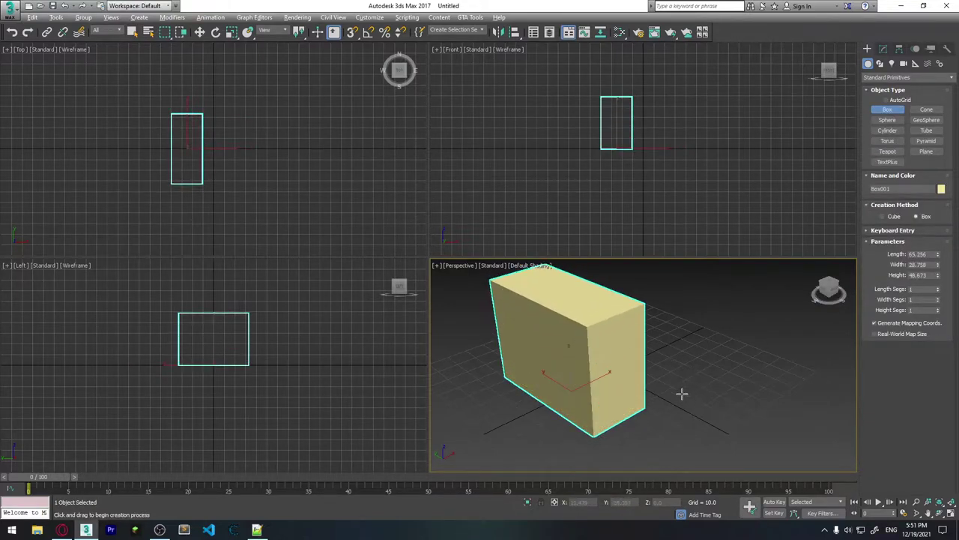
alt+middle_drag(683, 393, 599, 397)
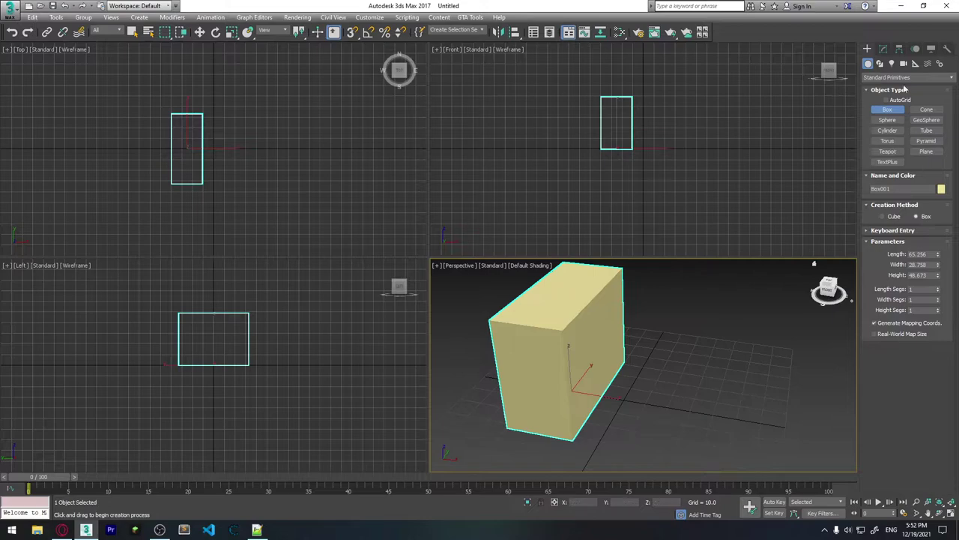
key(F4)
alt+middle_drag(556, 367, 606, 362)
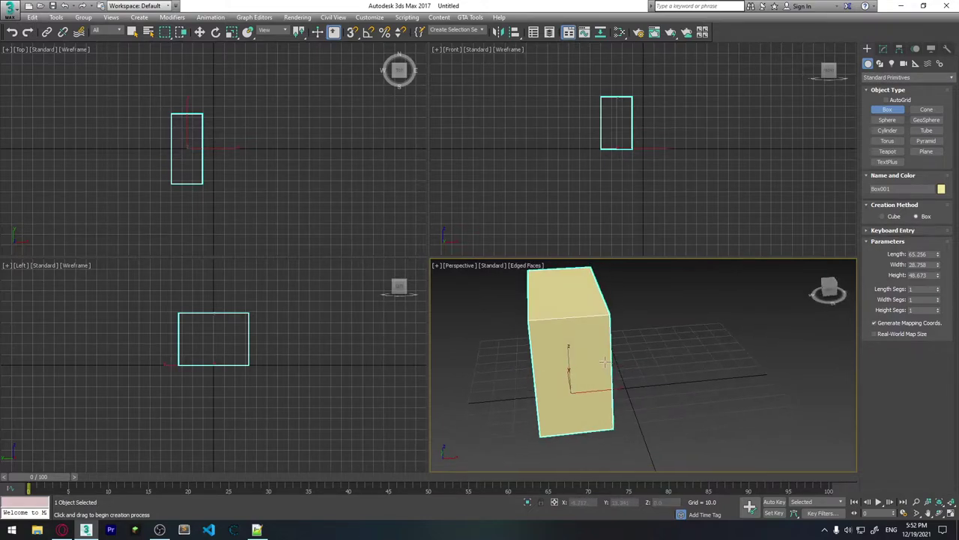
Convert Box001 to an Editable Poly and expand its sub-object levels
right_click(600, 330)
right_click(567, 350)
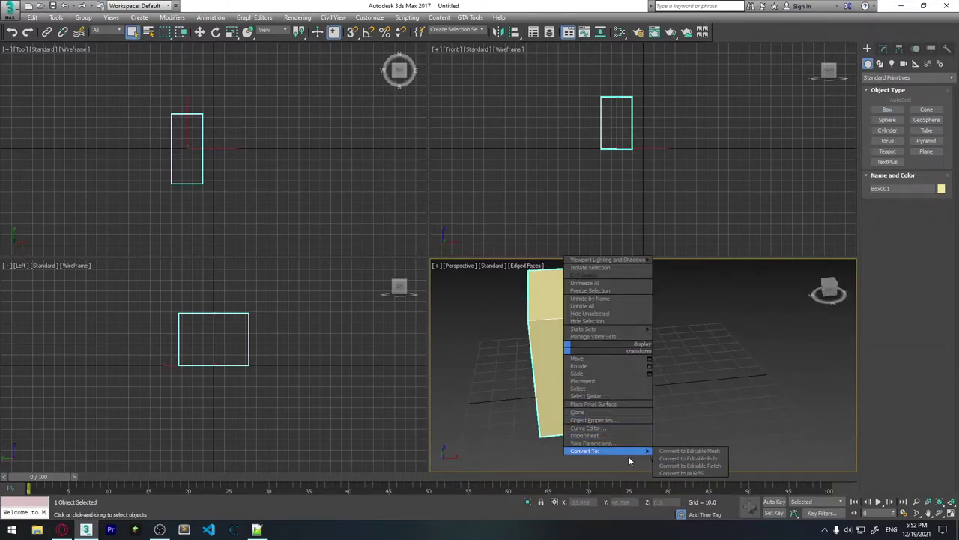
click(675, 459)
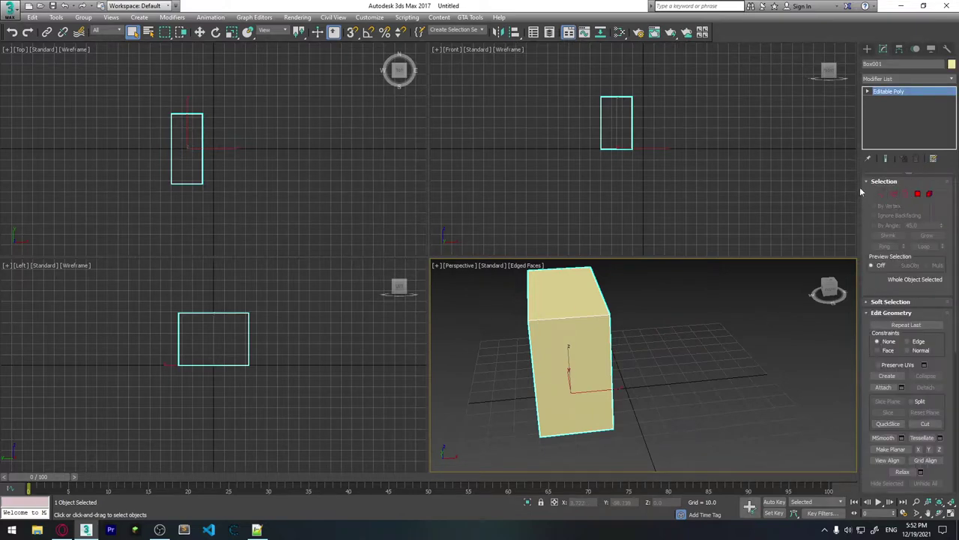
click(868, 91)
alt+middle_drag(675, 348, 637, 364)
drag(712, 416, 484, 280)
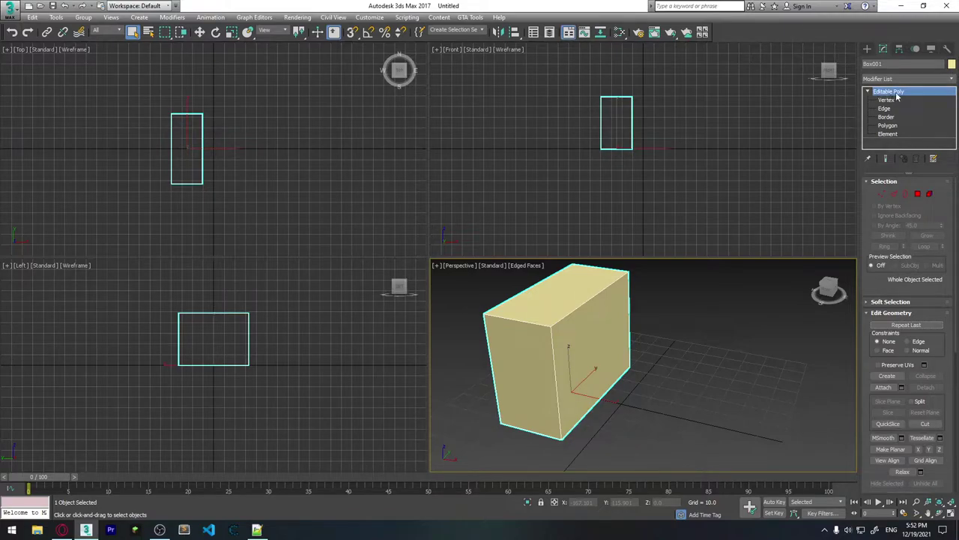
Step through the Vertex, Edge, Border and Polygon levels, then move the box slightly left
click(887, 100)
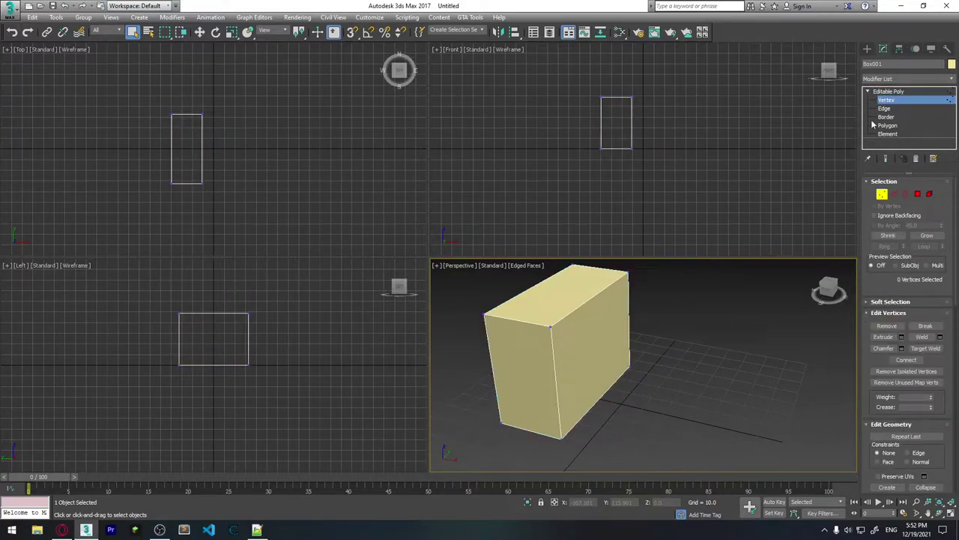
click(884, 108)
click(887, 117)
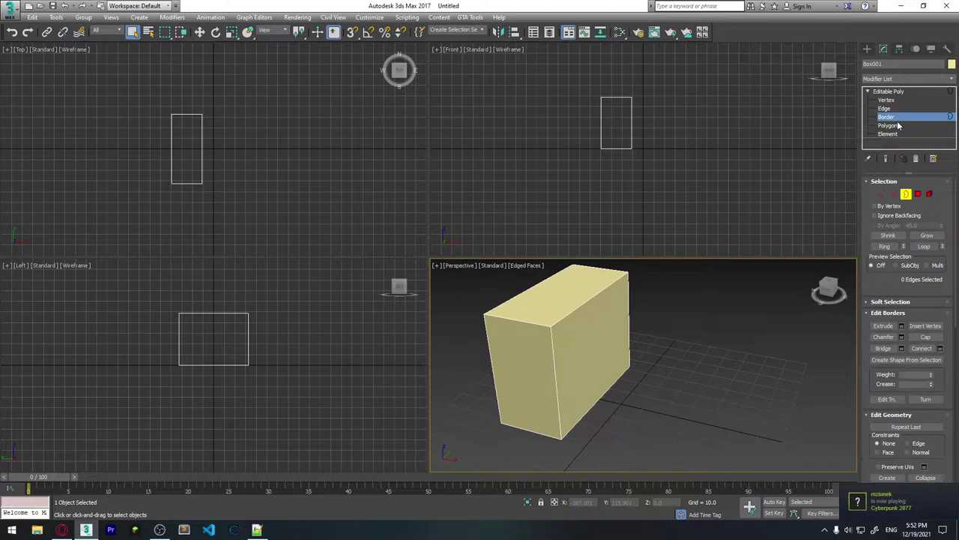
click(889, 126)
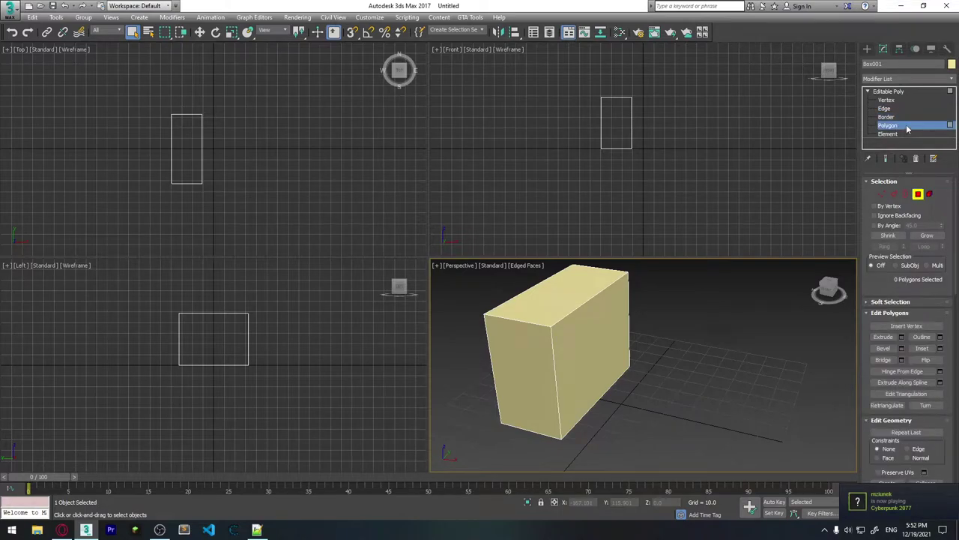
click(892, 92)
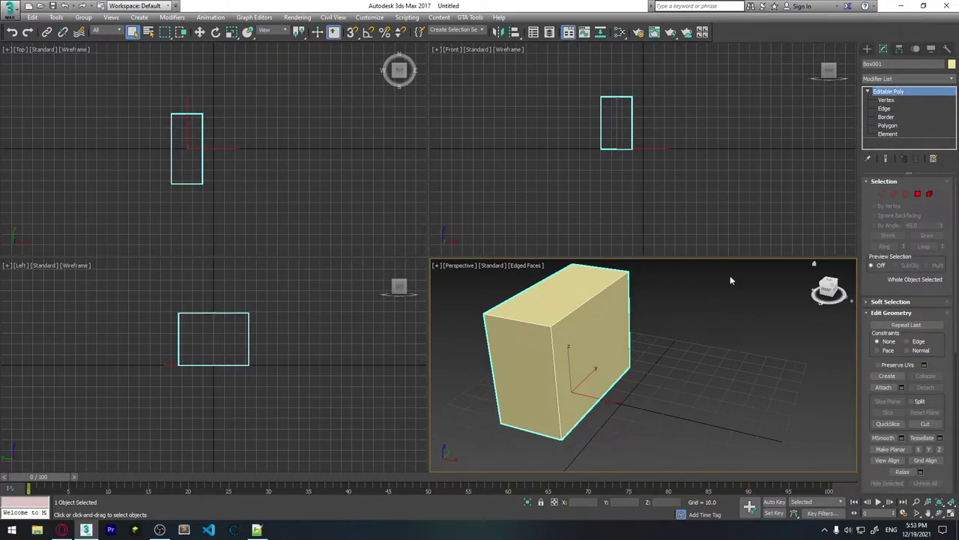
key(w)
drag(583, 386, 602, 385)
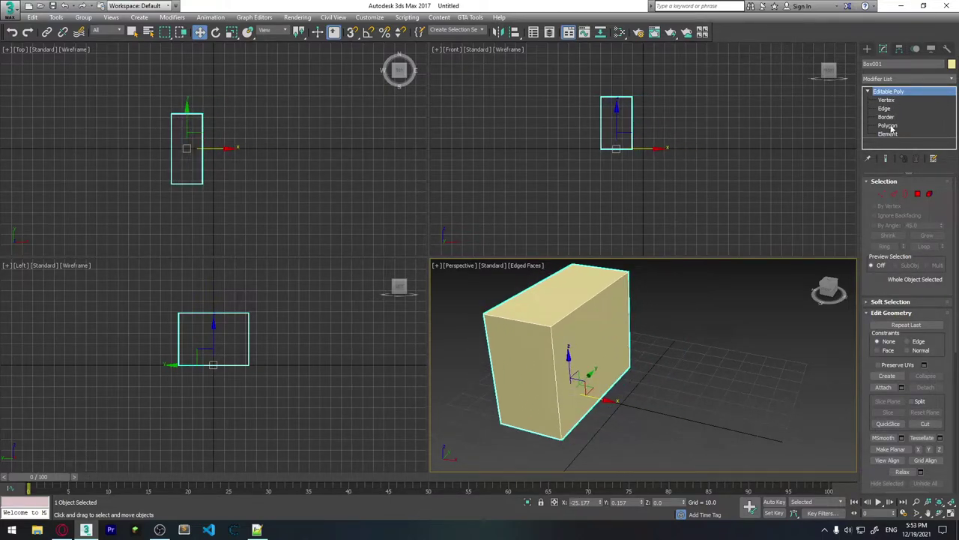
Add a Symmetry modifier from the Modifier List ('sym') and expand it in the stack
click(887, 79)
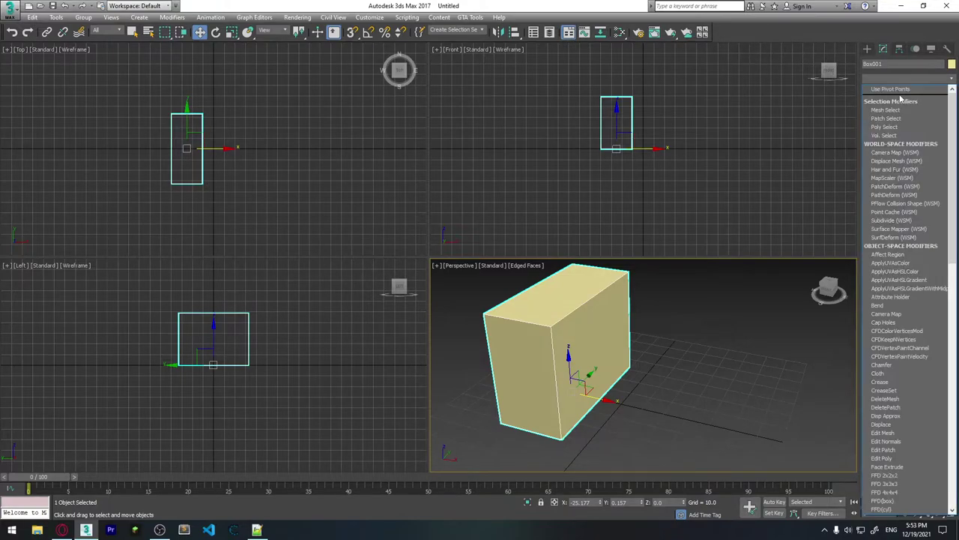
text(sym)
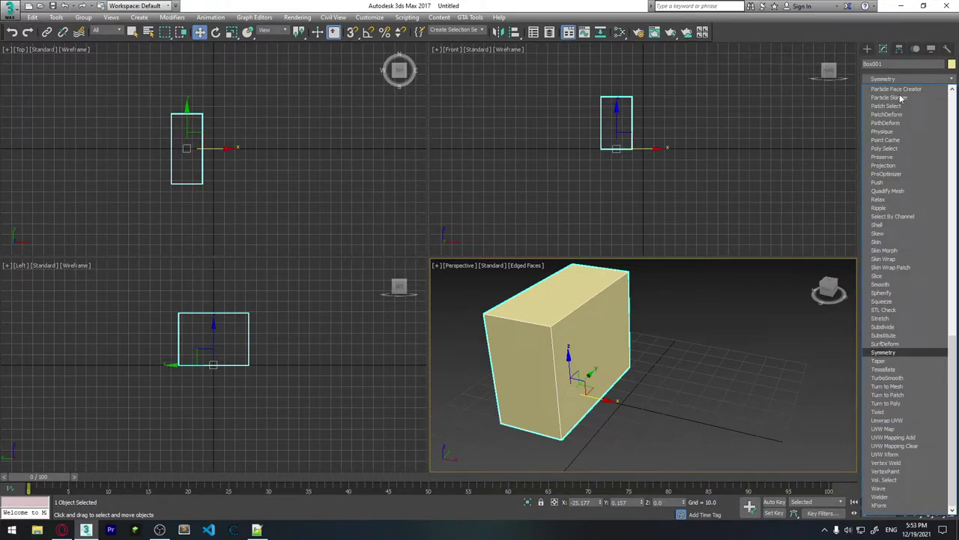
key(Return)
alt+middle_drag(624, 360, 638, 395)
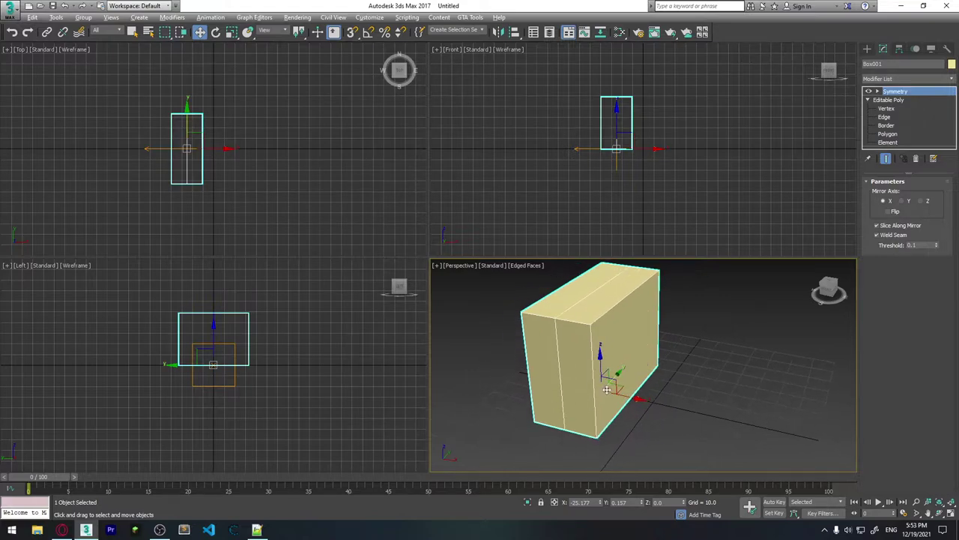
drag(638, 395, 643, 388)
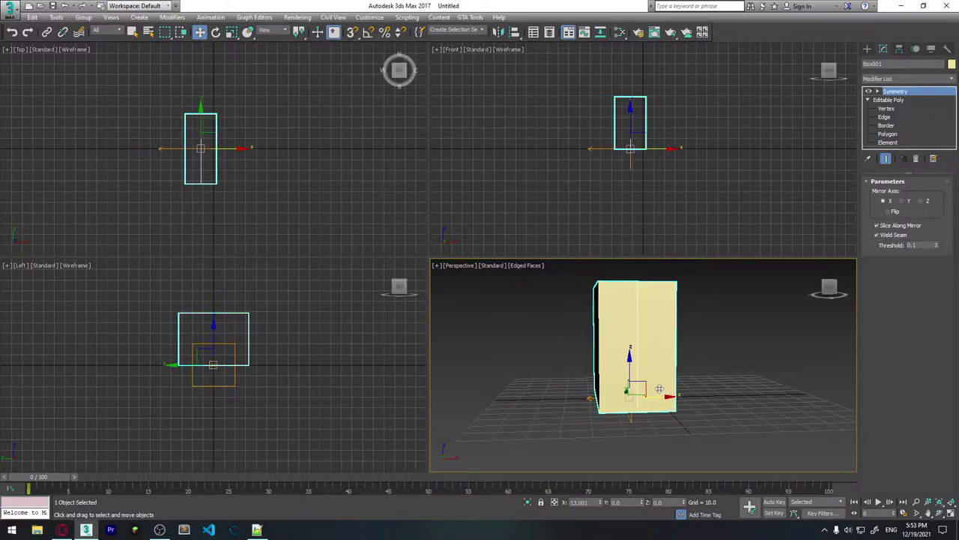
drag(643, 388, 662, 386)
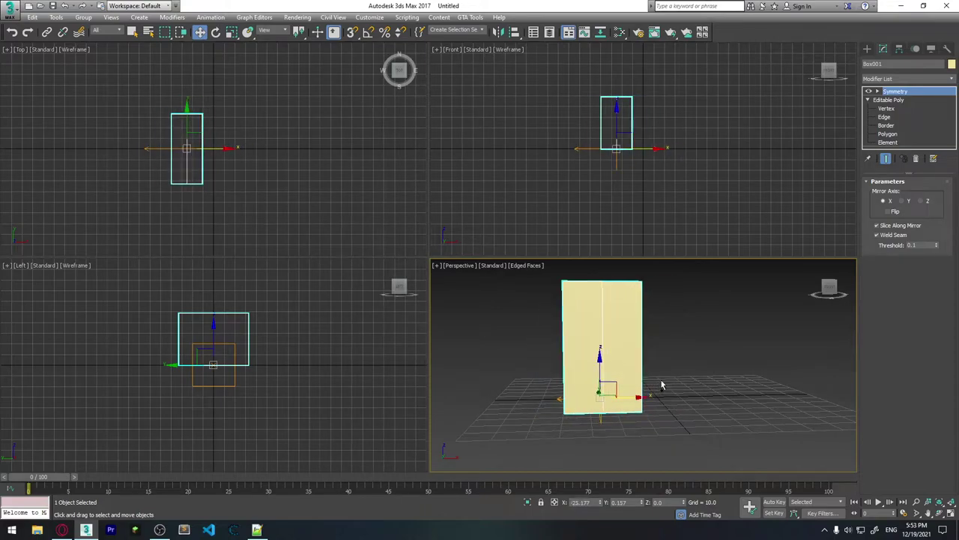
click(878, 91)
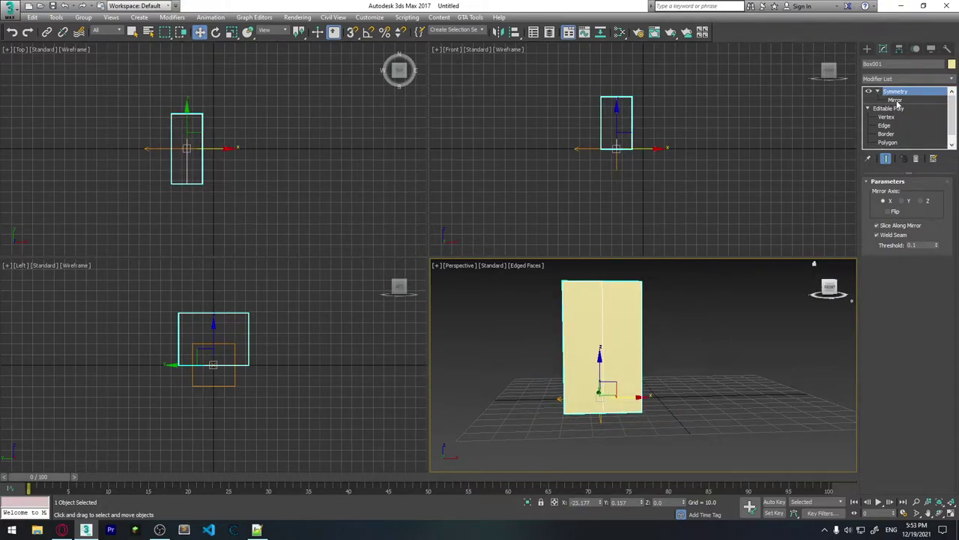
Drag Symmetry's Mirror gizmo left along X so a separated mirrored box stands beside the original
click(907, 102)
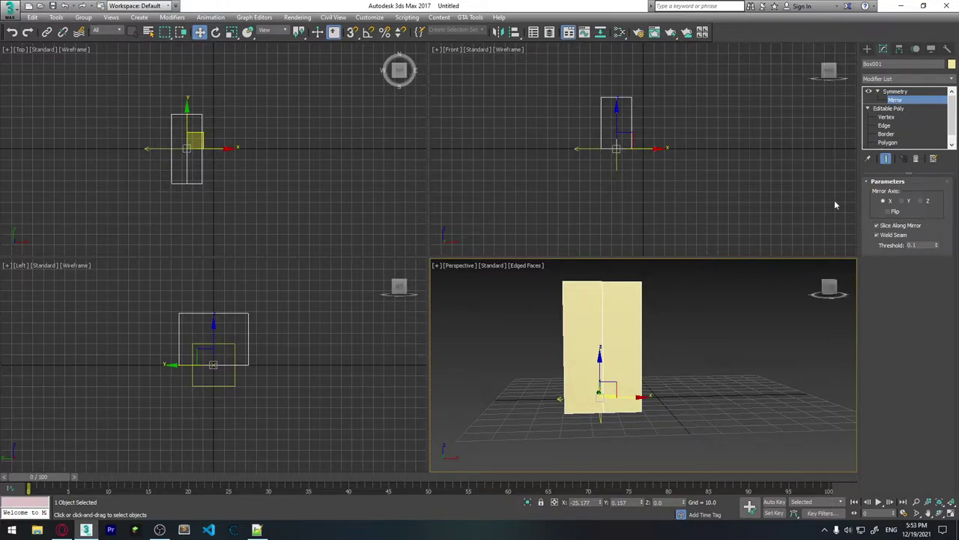
alt+middle_drag(660, 405, 625, 407)
drag(635, 397, 559, 391)
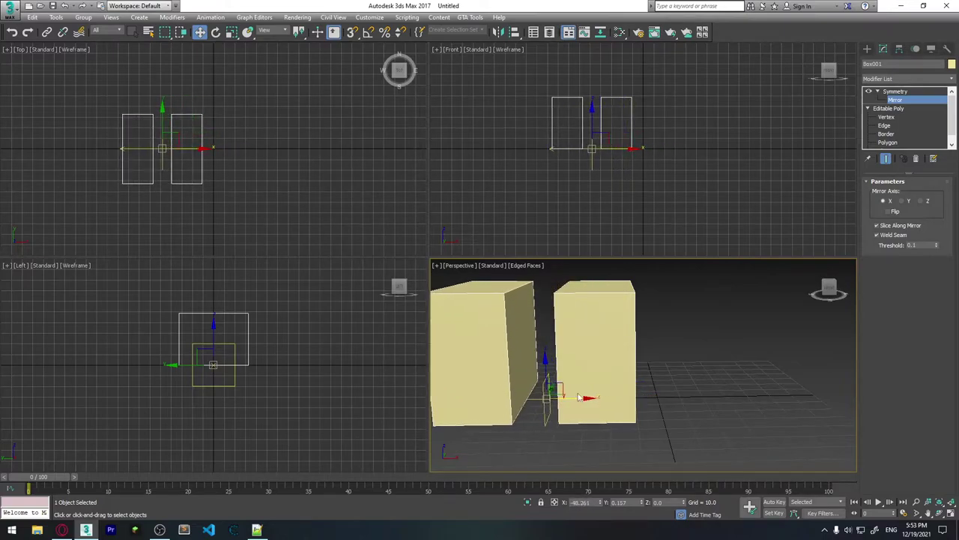
alt+middle_drag(558, 391, 886, 146)
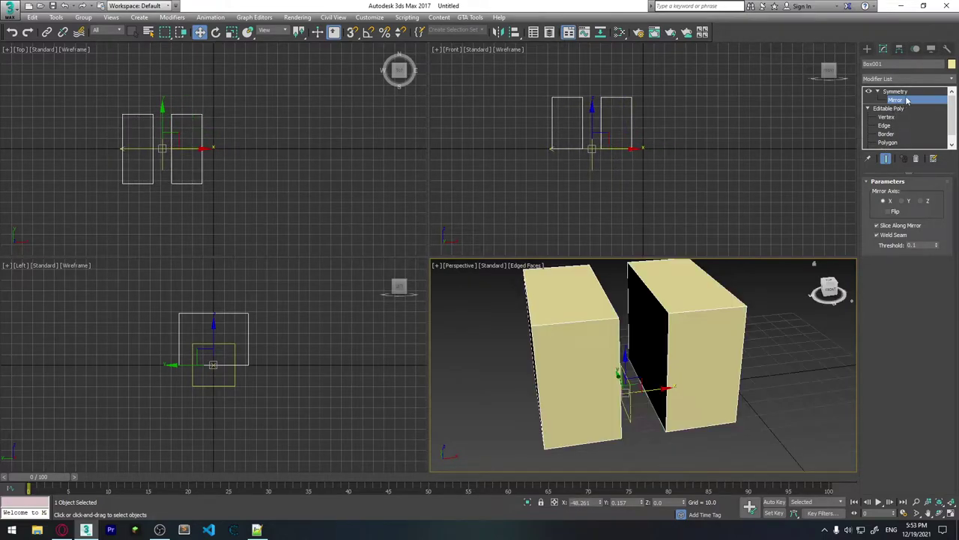
alt+middle_drag(652, 344, 664, 349)
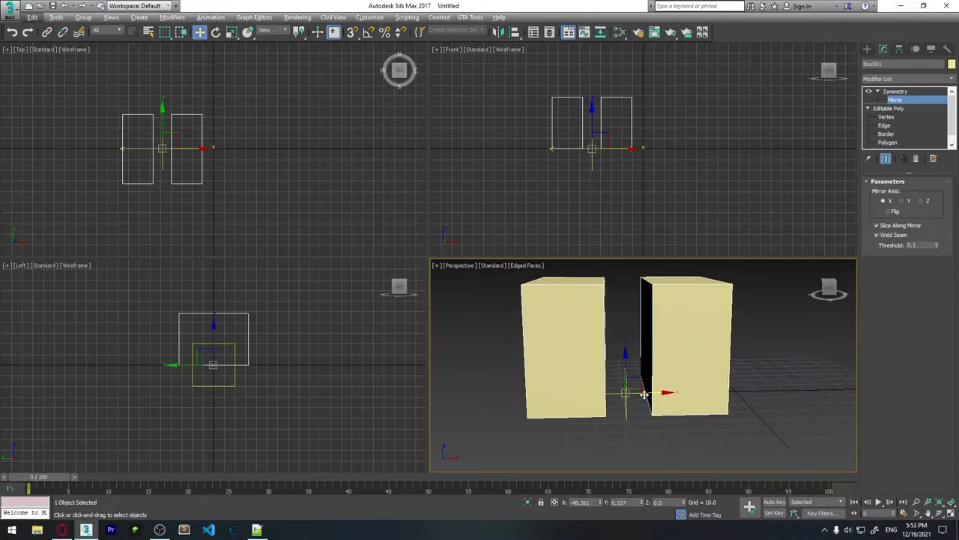
alt+middle_drag(645, 395, 675, 375)
click(895, 91)
click(879, 92)
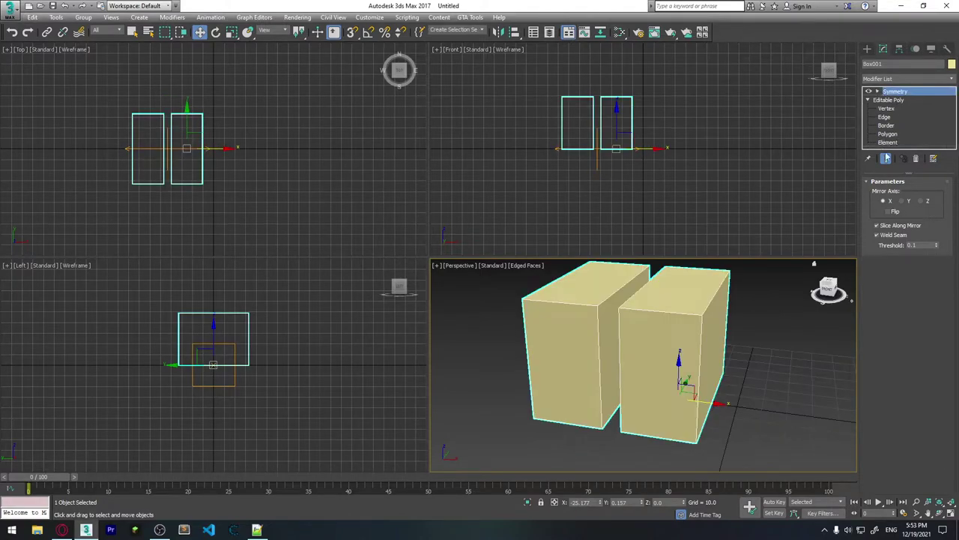
Scale Box001 up to about 118% and undo the stray rotation so both halves stay upright
key(r)
click(717, 396)
click(687, 380)
alt+middle_drag(687, 380, 672, 387)
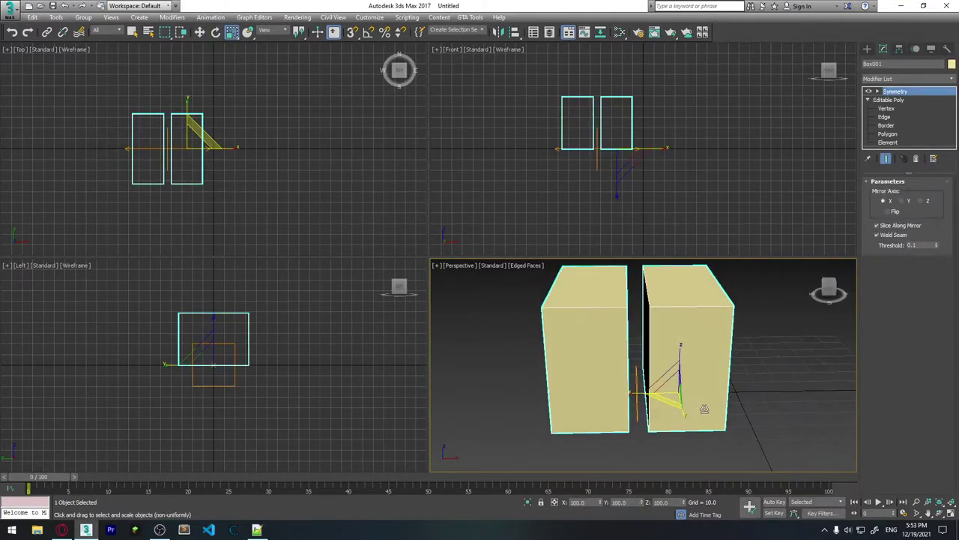
mouse_move(672, 386)
mouse_down()
mouse_move(683, 381)
mouse_move(668, 343)
mouse_move(679, 384)
mouse_up()
key(e)
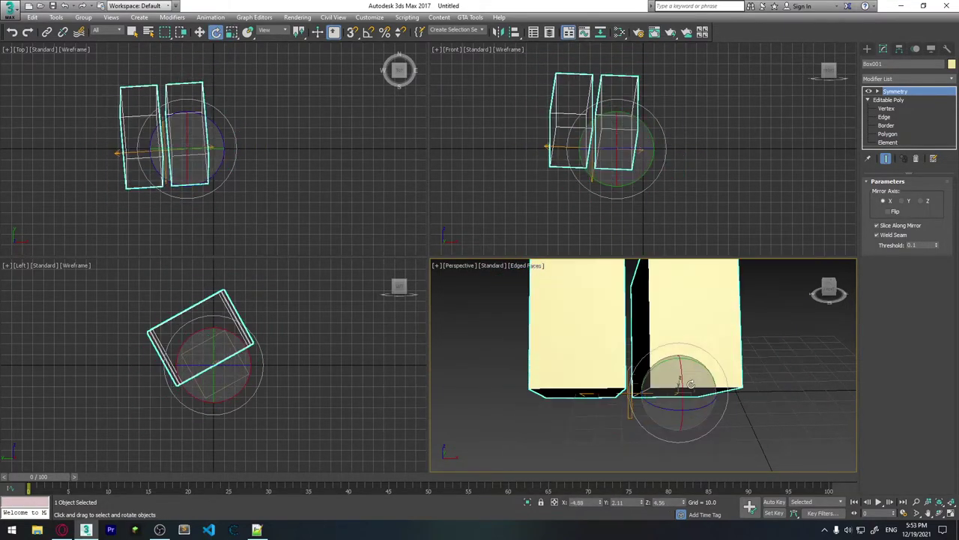
key(ctrl+z)
key(ctrl+z)
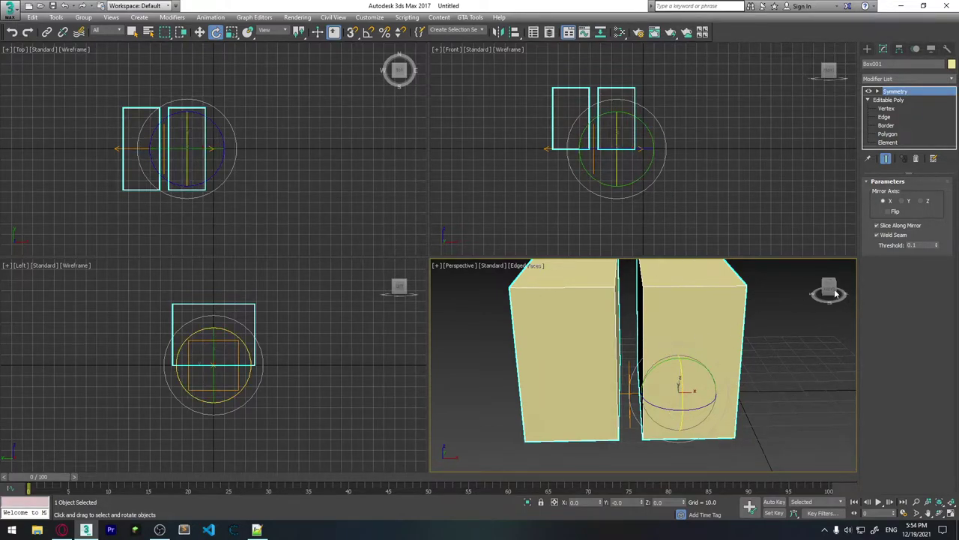
Rotate and shift the Symmetry Mirror gizmo so the mirrored half leans away
click(878, 91)
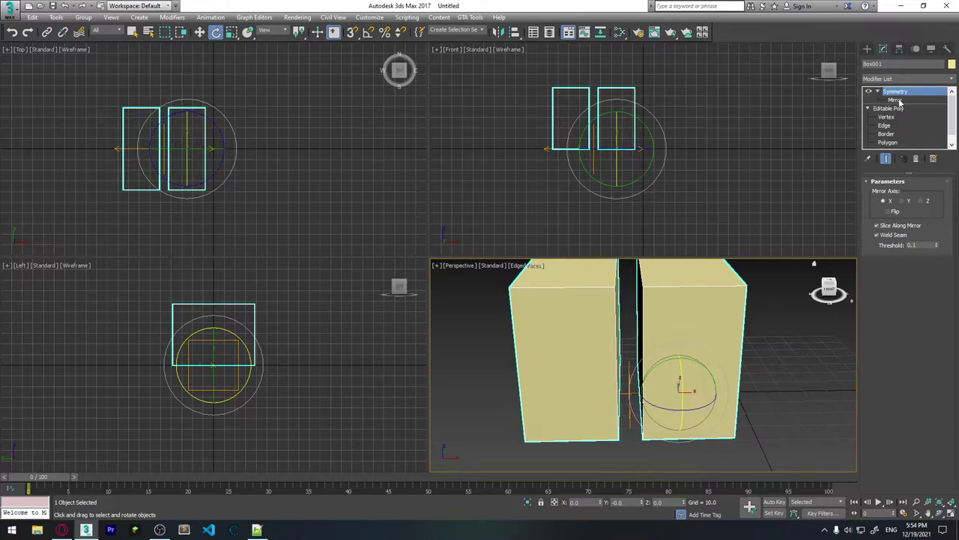
click(900, 101)
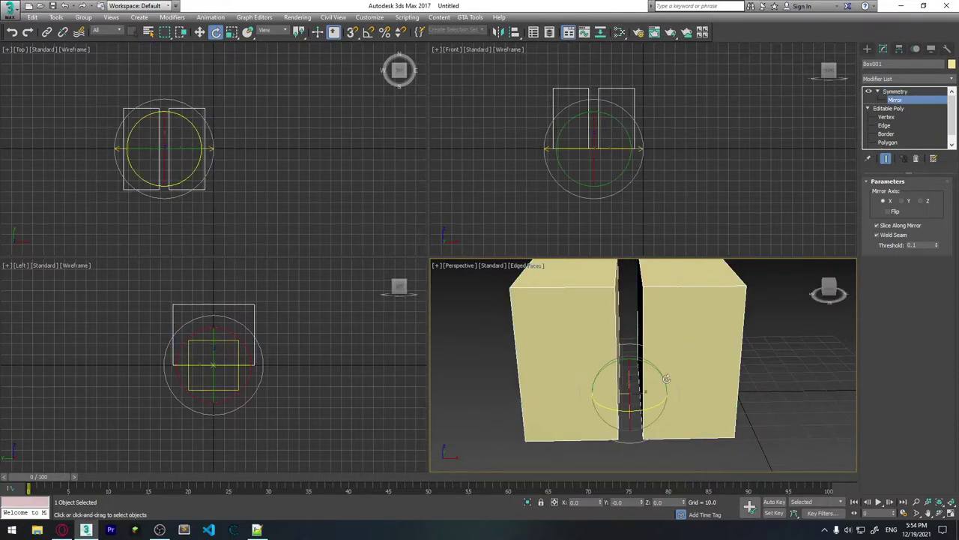
mouse_move(646, 384)
mouse_down()
mouse_move(655, 360)
mouse_move(636, 355)
mouse_up()
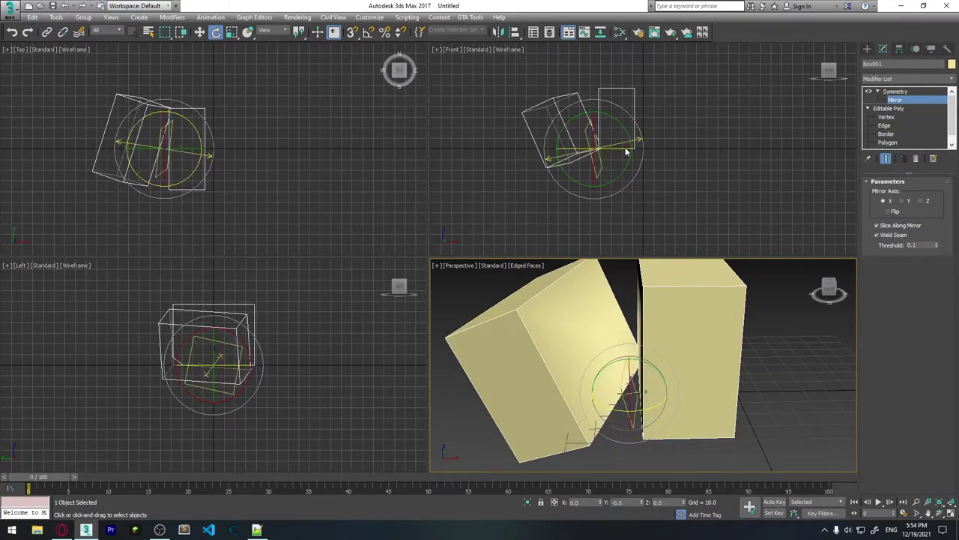
alt+middle_drag(605, 403, 655, 420)
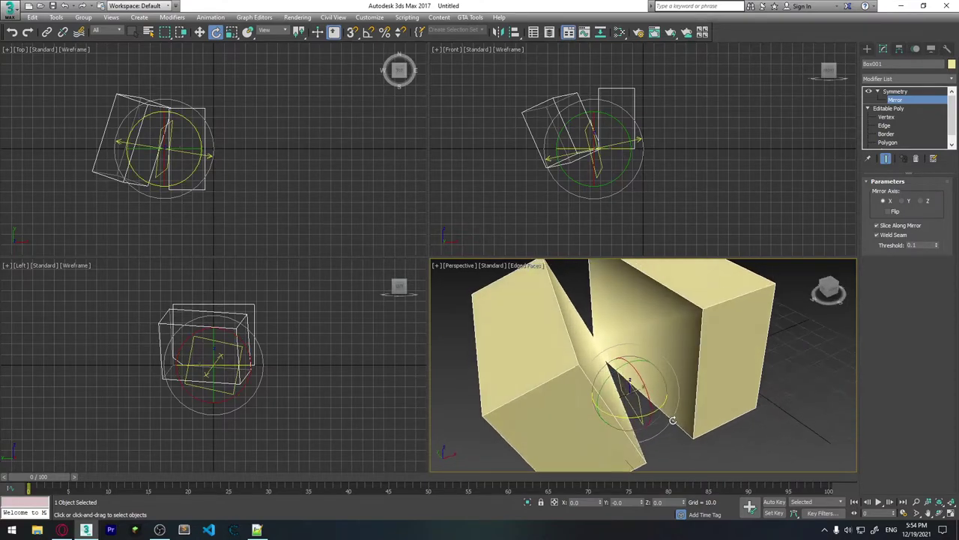
key(w)
drag(622, 392, 666, 376)
alt+middle_drag(666, 376, 679, 370)
Pan and zoom the Perspective view, then bring up the Symmetry modifier's stack menu
scroll(679, 370, down, 5)
scroll(622, 400, up, 5)
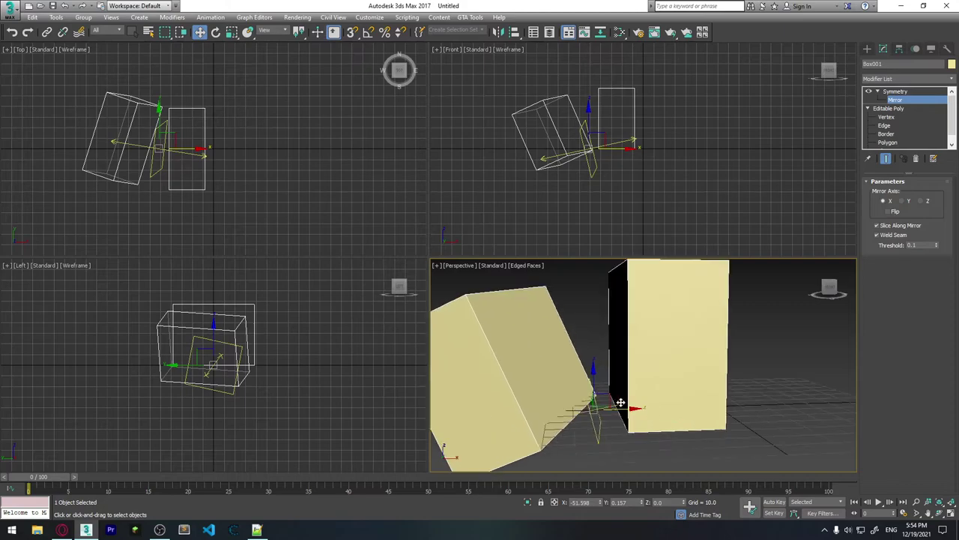
middle_drag(590, 398, 650, 401)
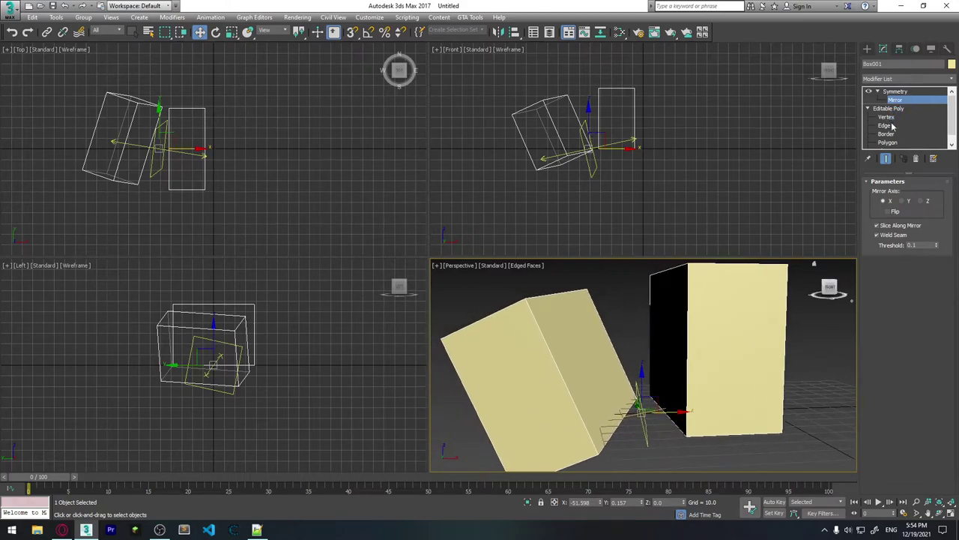
scroll(685, 399, down, 2)
scroll(697, 394, down, 4)
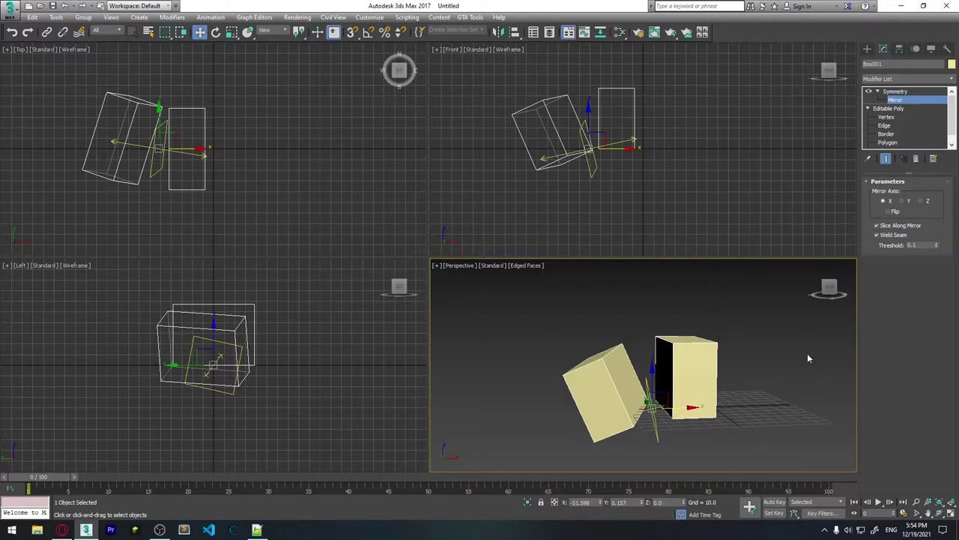
drag(801, 353, 705, 406)
click(899, 91)
right_click(900, 91)
Delete the Symmetry modifier from Box001's stack
click(921, 105)
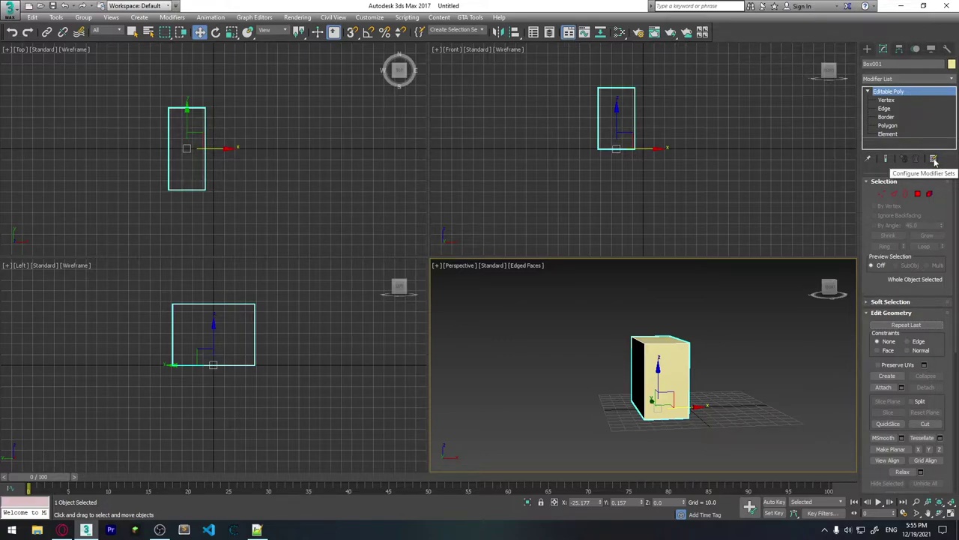
Change Total Buttons in Configure Modifier Sets, then widen the panel to two columns with Soft Selection atop the second
click(935, 161)
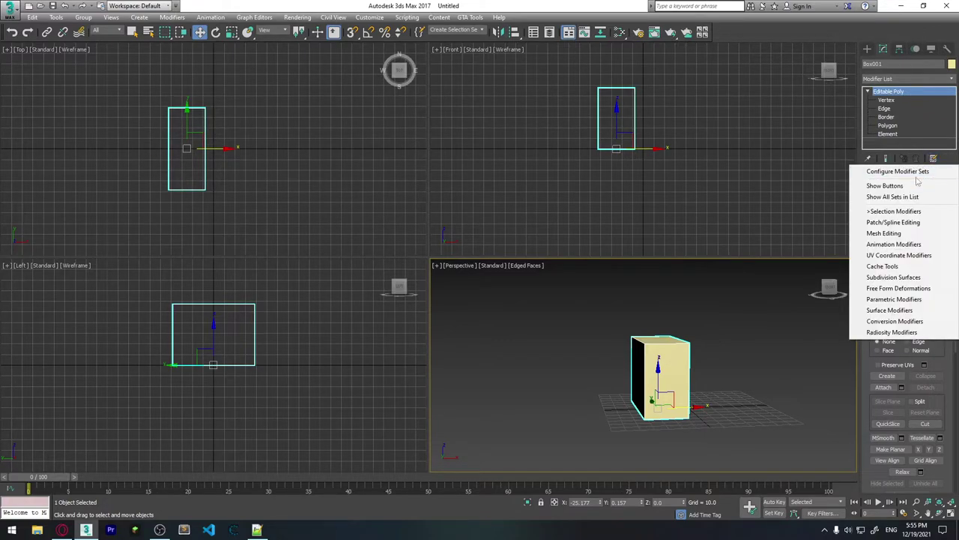
click(908, 170)
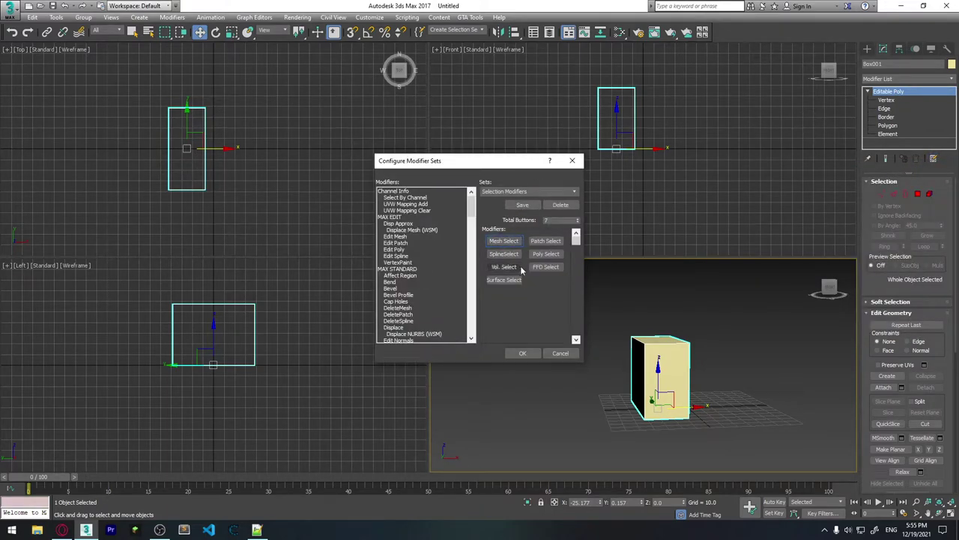
double_click(555, 220)
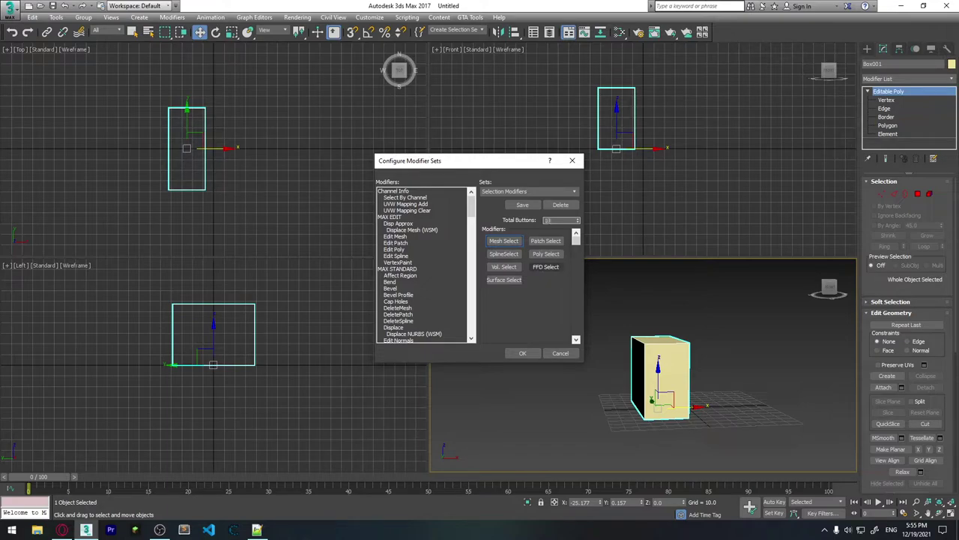
click(522, 353)
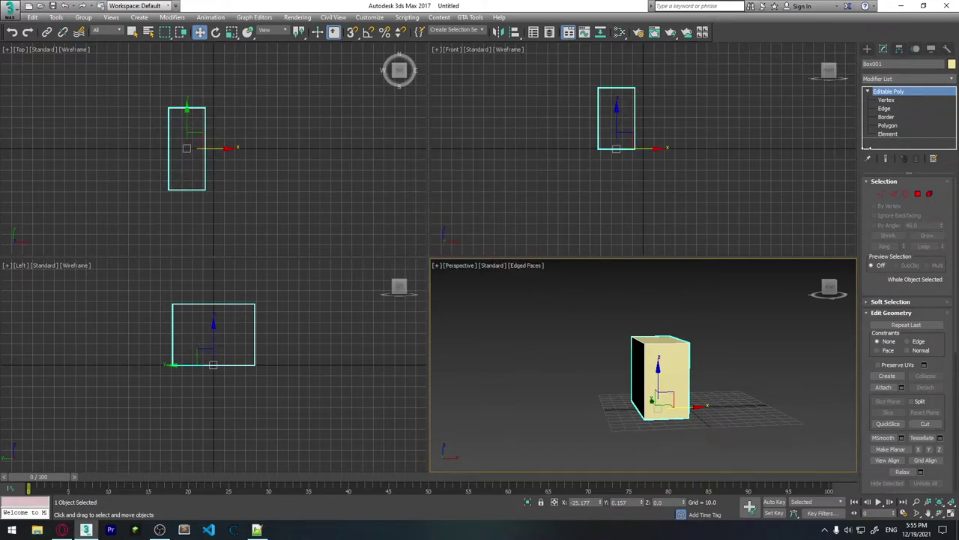
drag(853, 147, 766, 149)
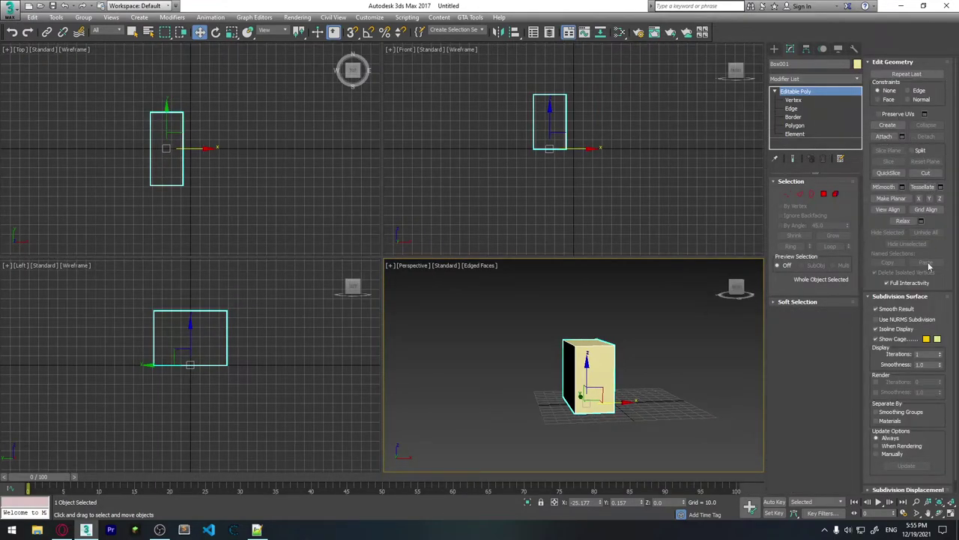
drag(780, 302, 900, 63)
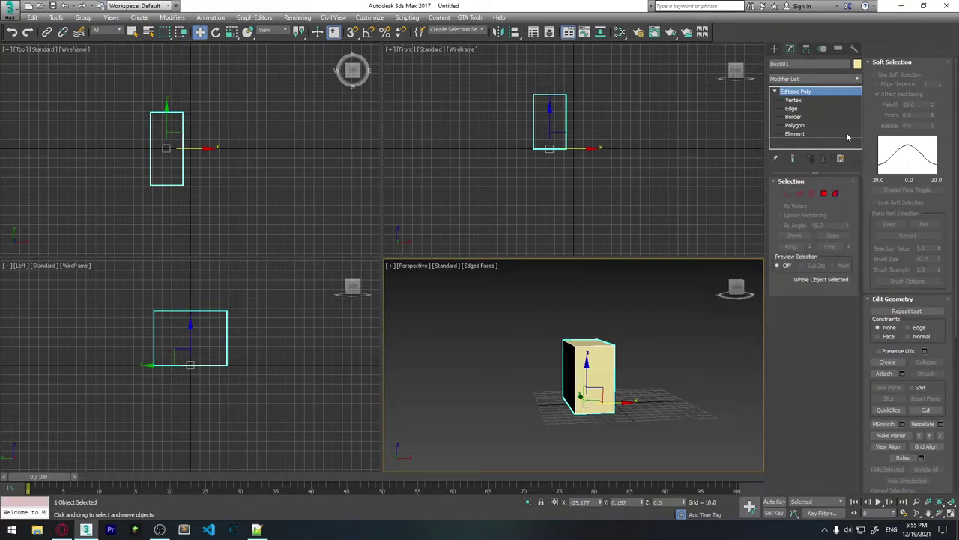
Put Edit Poly and Symmetry into the first two modifier set slots
click(844, 163)
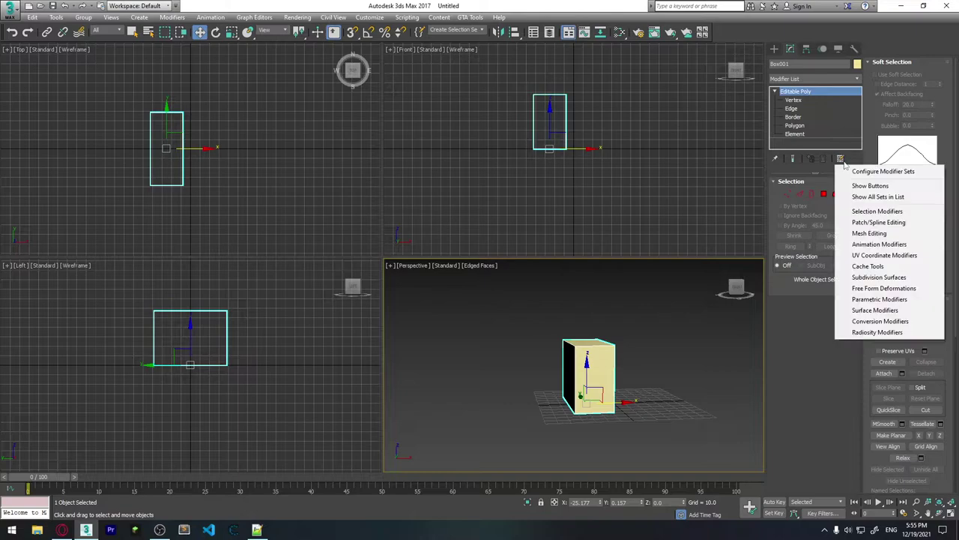
click(862, 169)
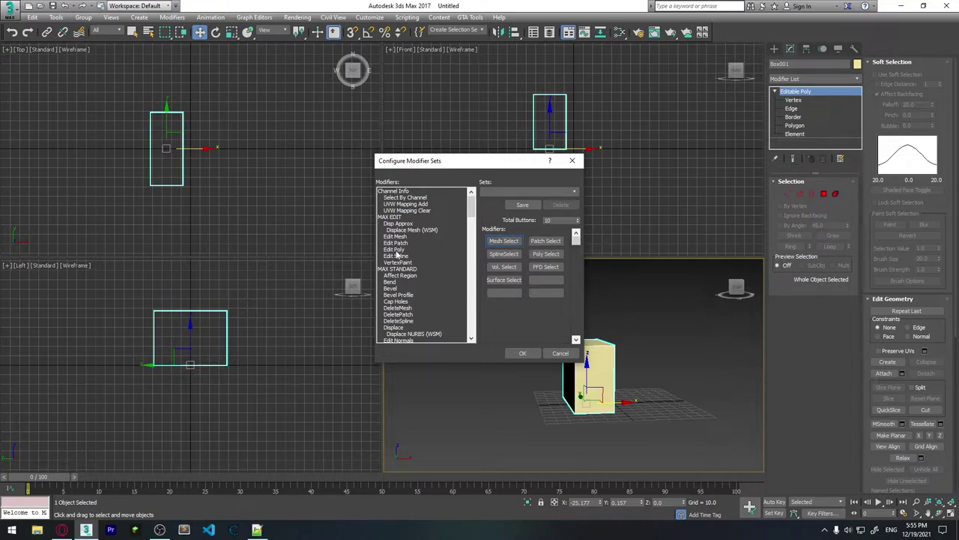
click(395, 250)
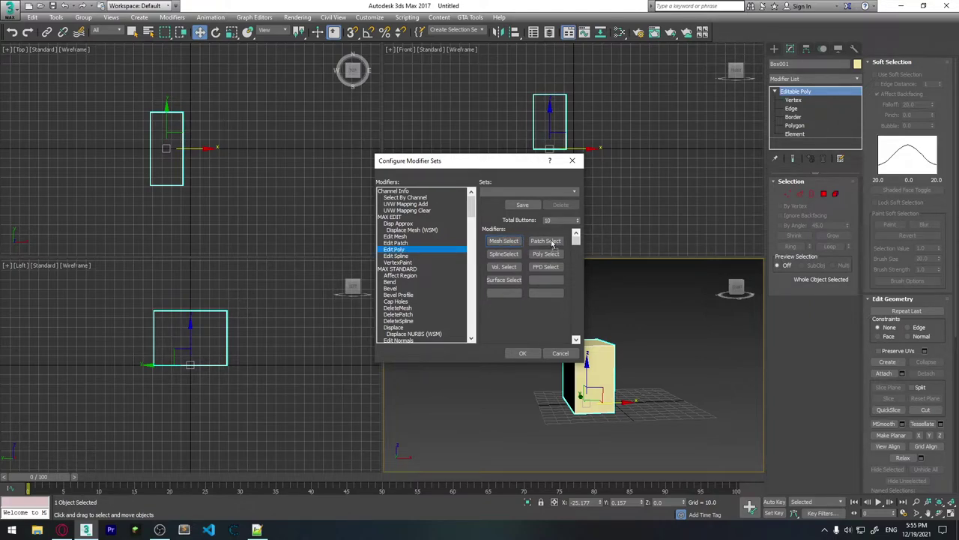
click(505, 245)
drag(473, 210, 472, 255)
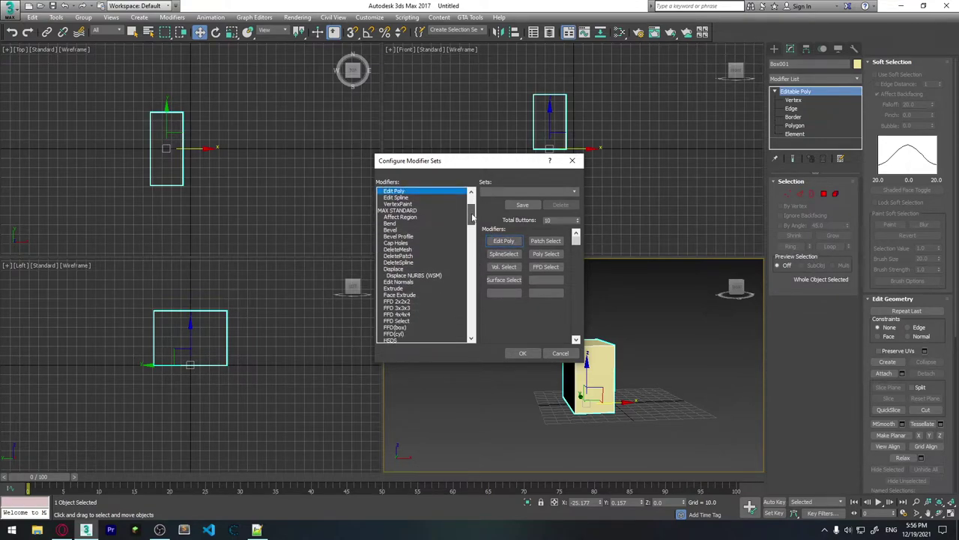
drag(396, 236, 547, 241)
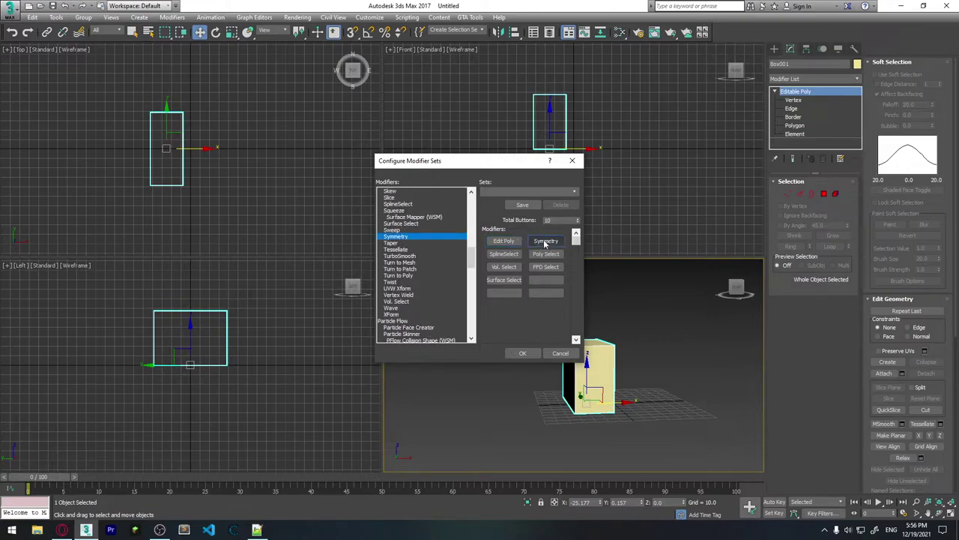
Add Bend, Shell, TurboSmooth and Skin to the set and confirm with OK
drag(393, 284, 504, 253)
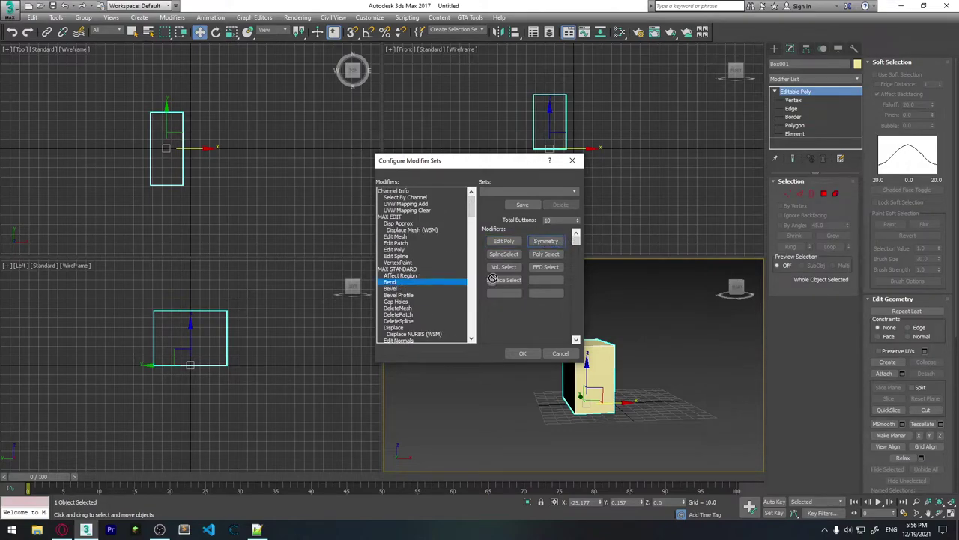
drag(508, 292, 546, 253)
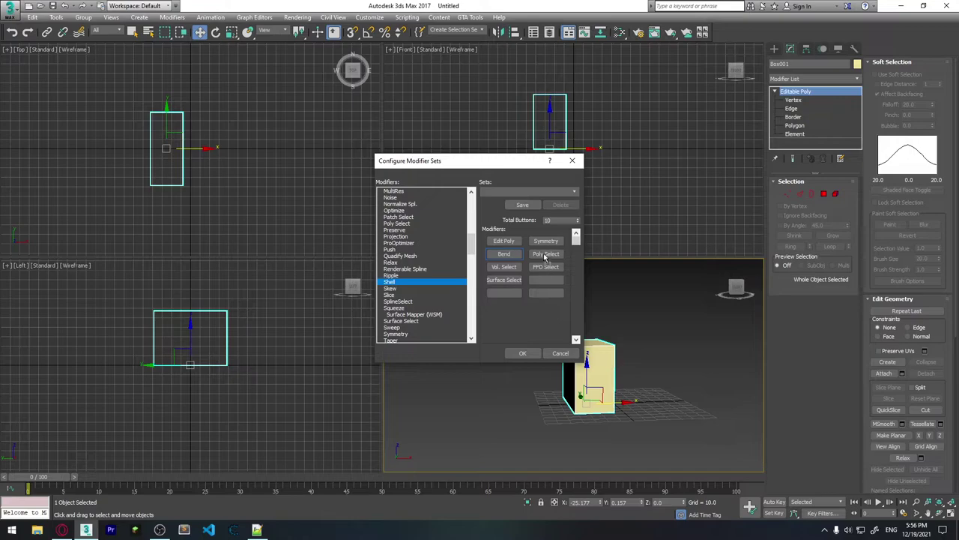
scroll(445, 281, down, 4)
mouse_move(404, 282)
mouse_down()
mouse_move(507, 277)
mouse_move(503, 267)
mouse_up()
scroll(465, 278, down, 5)
drag(450, 288, 545, 267)
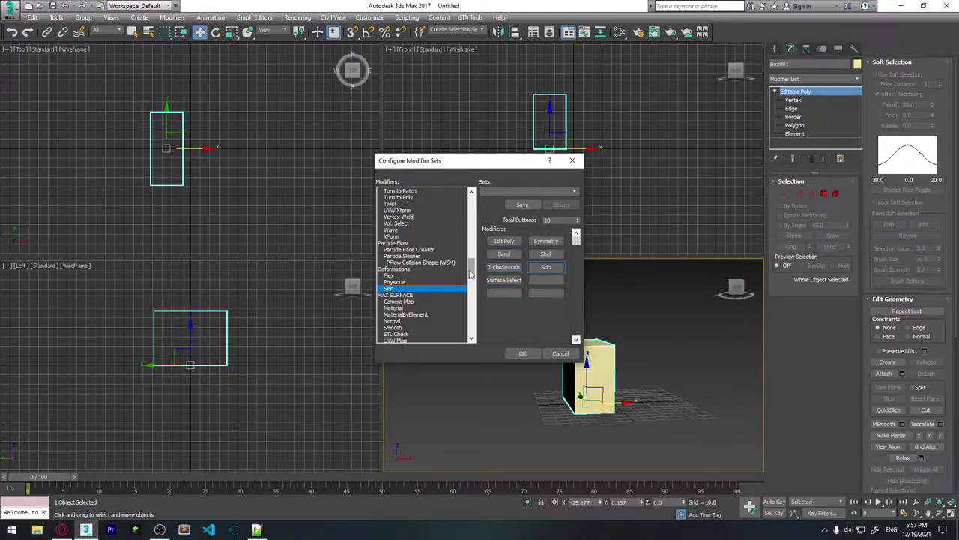
scroll(470, 277, down, 2)
scroll(470, 278, down, 1)
scroll(470, 279, down, 1)
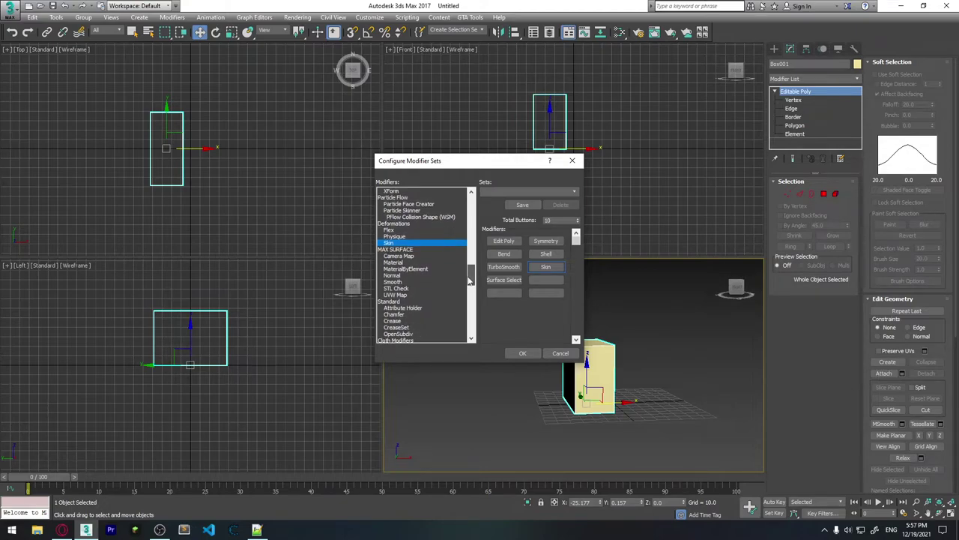
scroll(470, 279, down, 6)
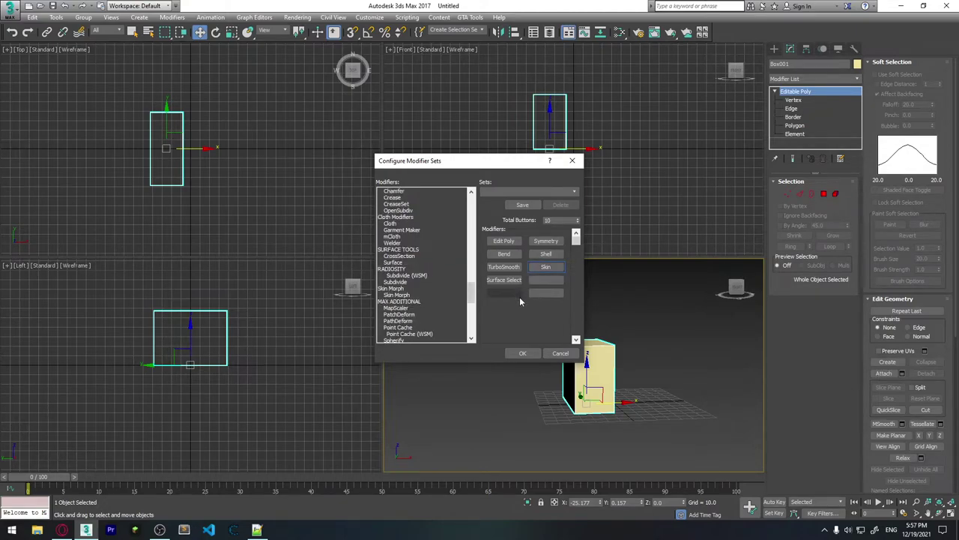
click(533, 355)
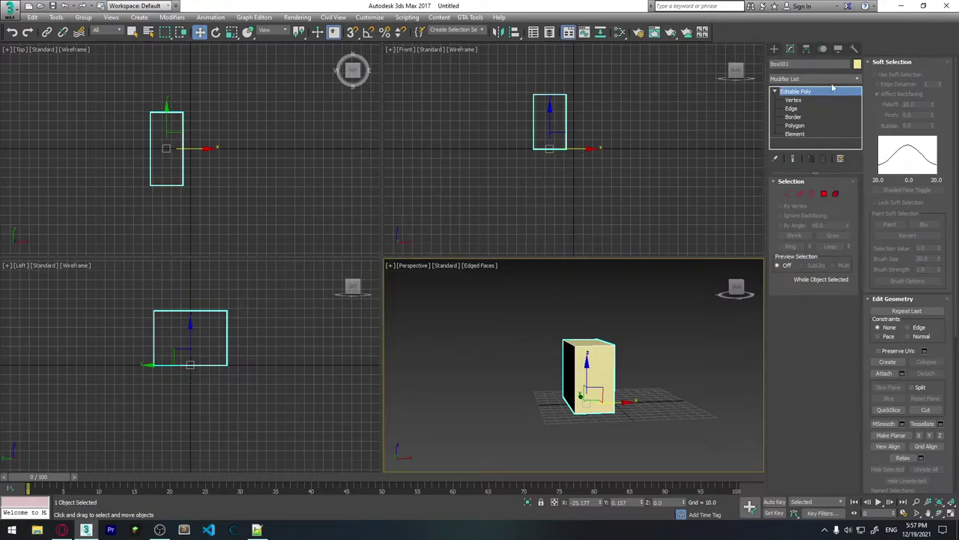
Turn on Show Buttons so the modifier set appears as one-click buttons
click(840, 159)
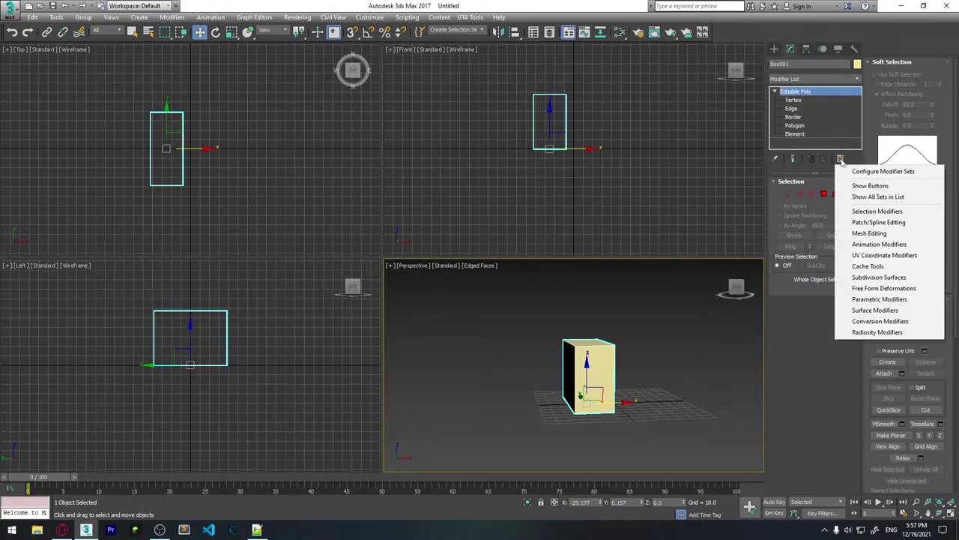
click(869, 185)
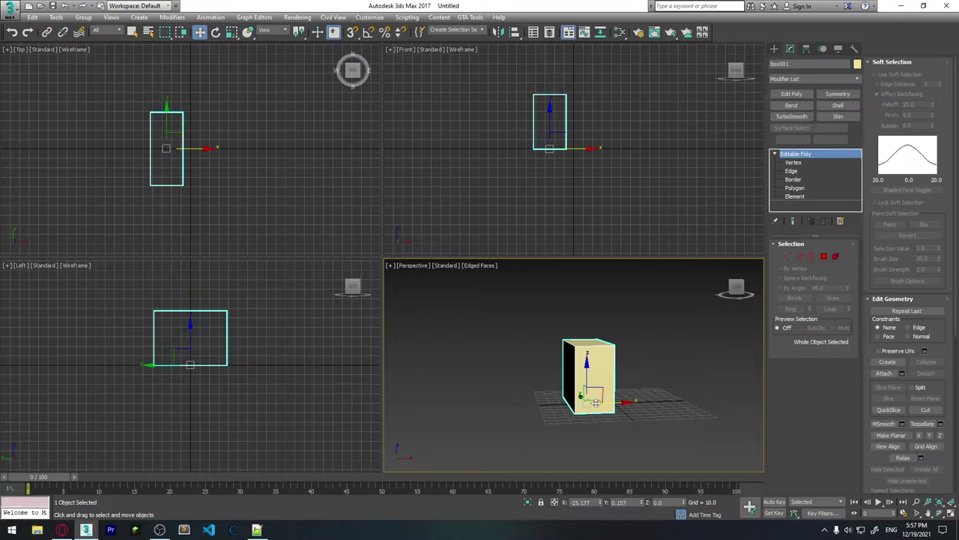
mouse_move(595, 403)
alt+middle_down()
mouse_move(621, 425)
mouse_move(645, 420)
alt+middle_up()
scroll(621, 425, up, 3)
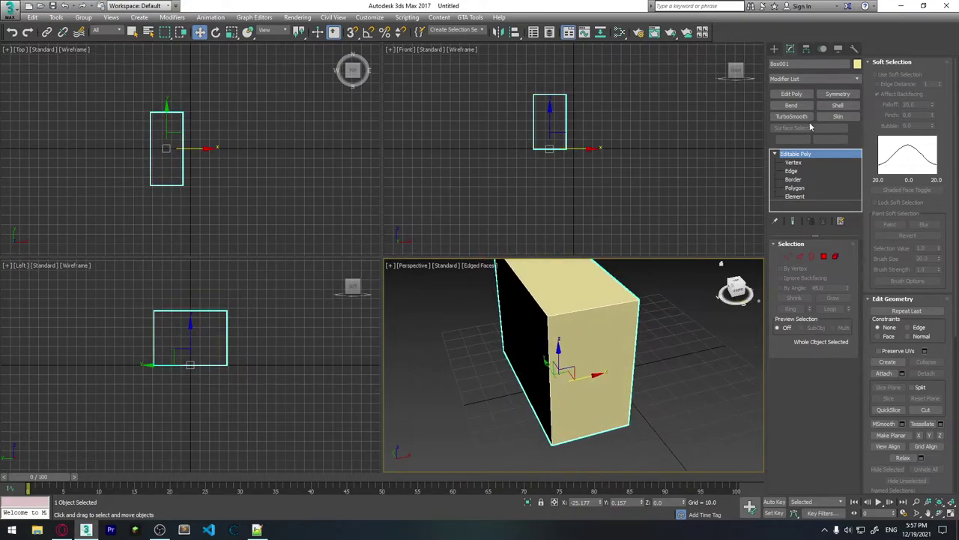
key(shift+z)
key(shift+z)
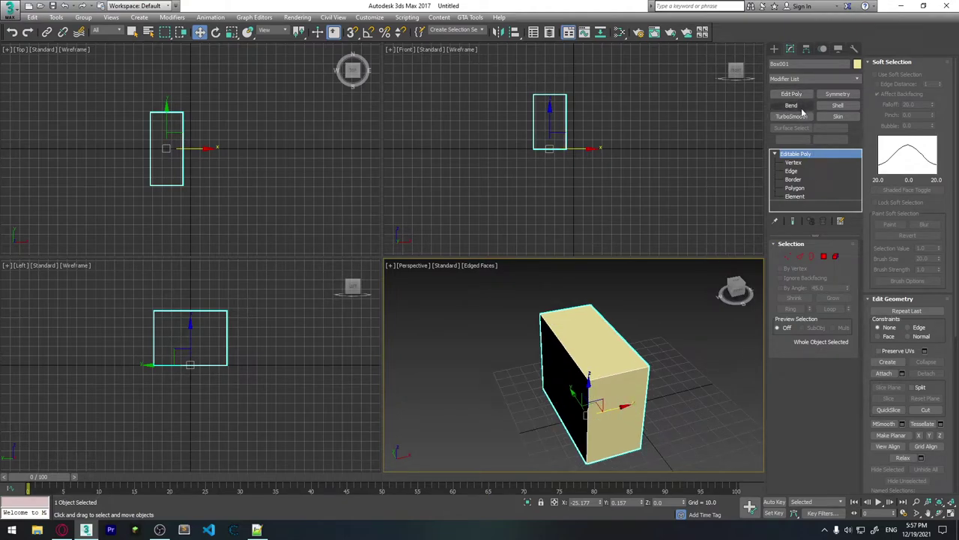
Add TurboSmooth (Iterations 1) to the box and return to its Editable Poly level
click(793, 117)
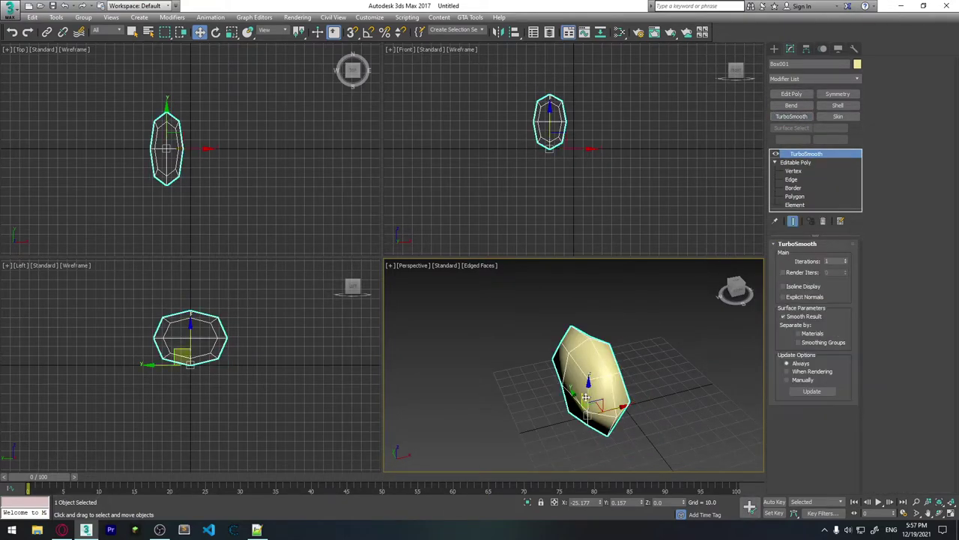
mouse_move(652, 390)
alt+middle_down()
mouse_move(651, 347)
mouse_move(611, 402)
alt+middle_up()
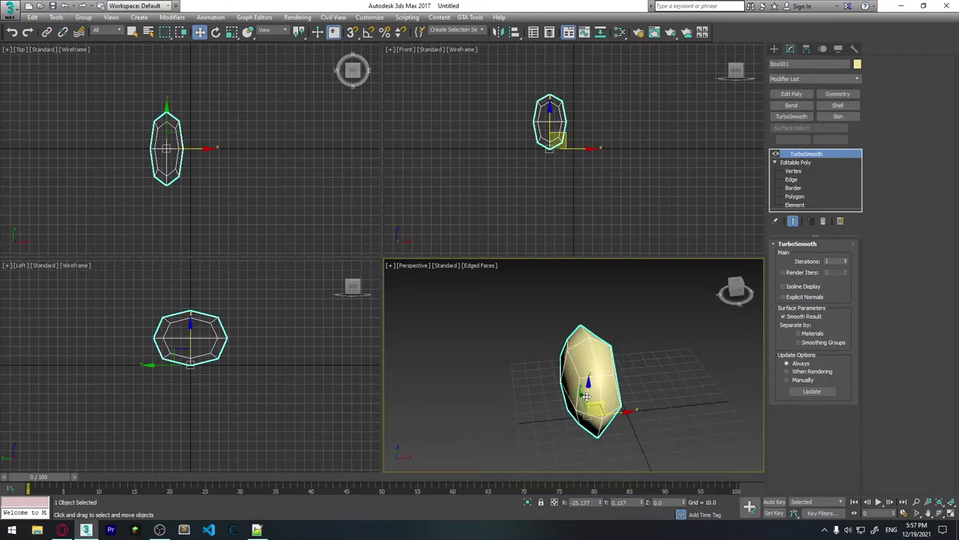
scroll(611, 403, up, 2)
scroll(611, 402, down, 2)
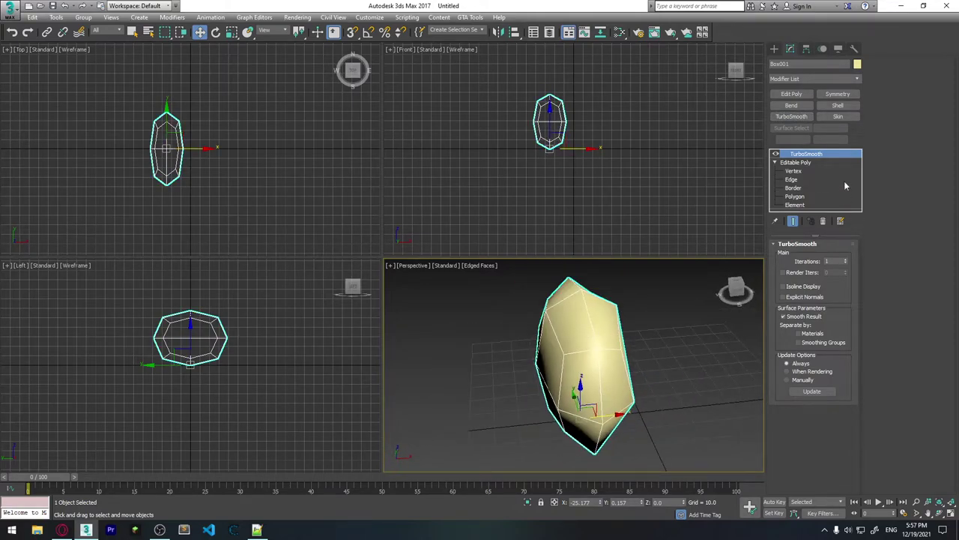
click(805, 163)
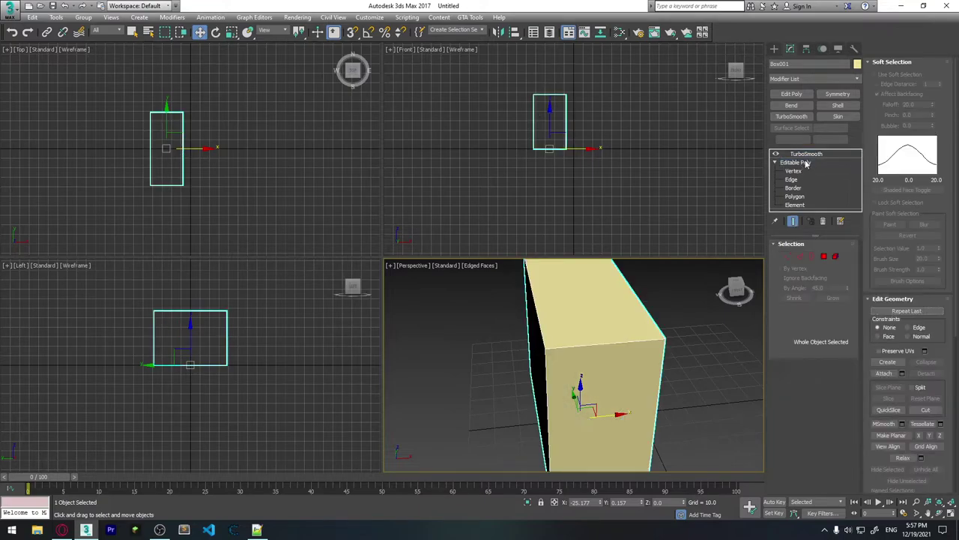
Select all twelve box edges and chamfer them with amount 2.746 and 4 segments
mouse_move(636, 374)
alt+middle_down()
mouse_move(585, 379)
mouse_move(642, 341)
alt+middle_up()
click(800, 256)
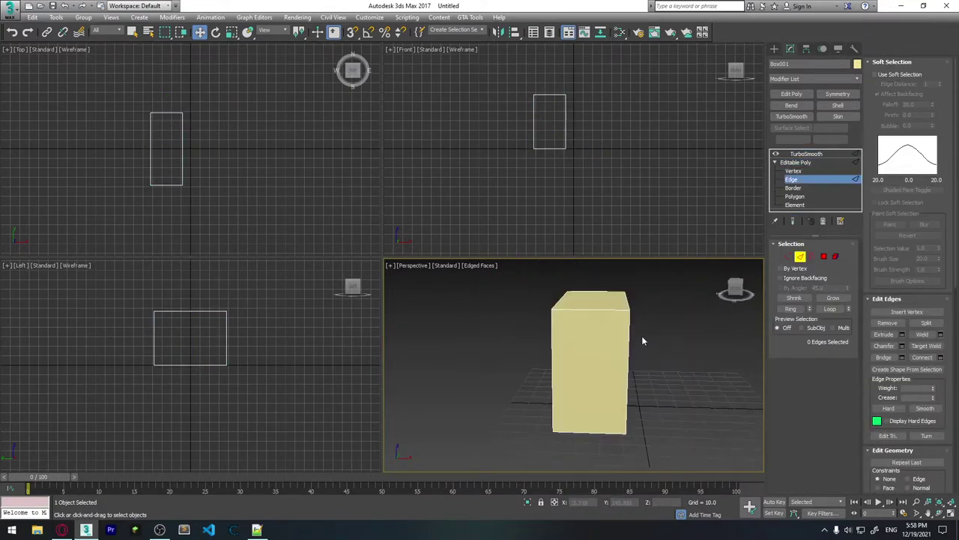
drag(425, 235, 599, 75)
alt+middle_drag(592, 360, 620, 360)
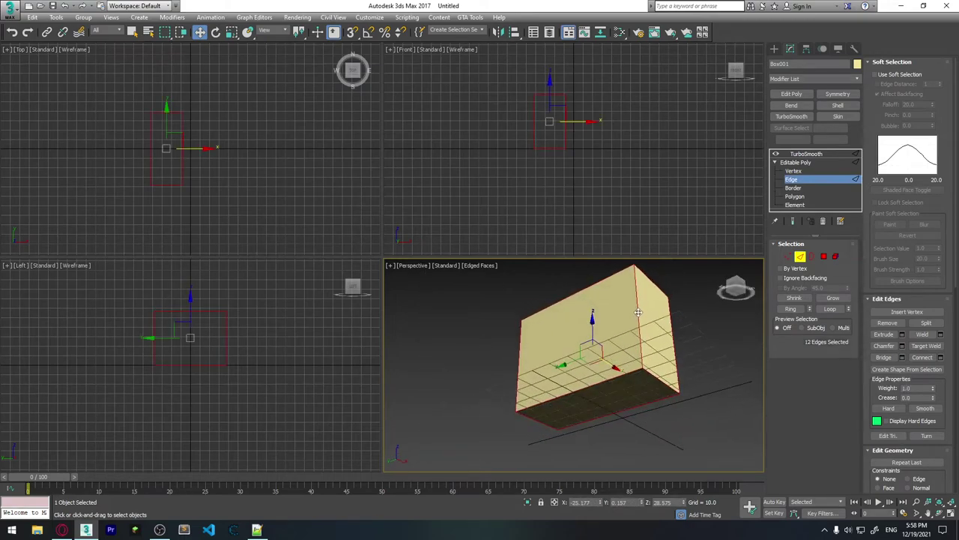
click(902, 346)
alt+middle_drag(633, 367, 625, 374)
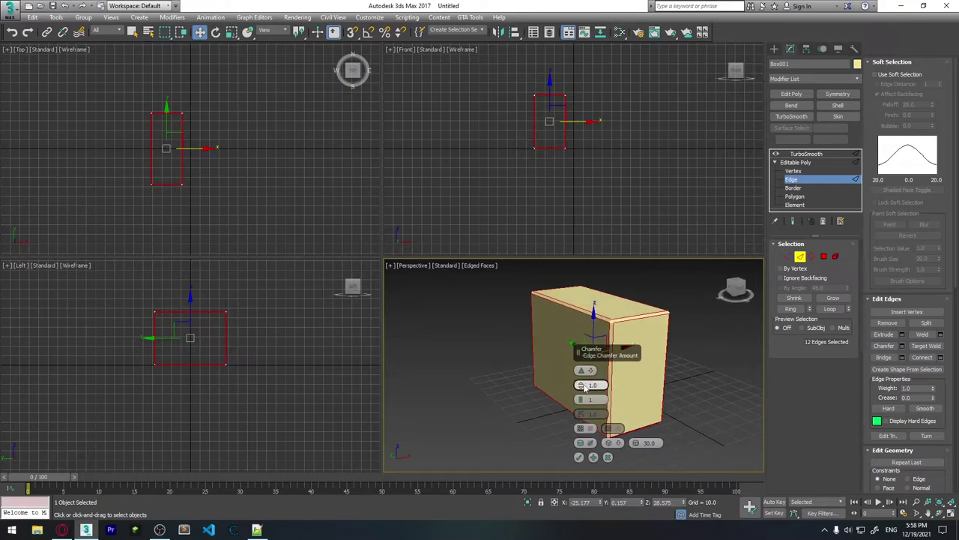
drag(581, 385, 580, 397)
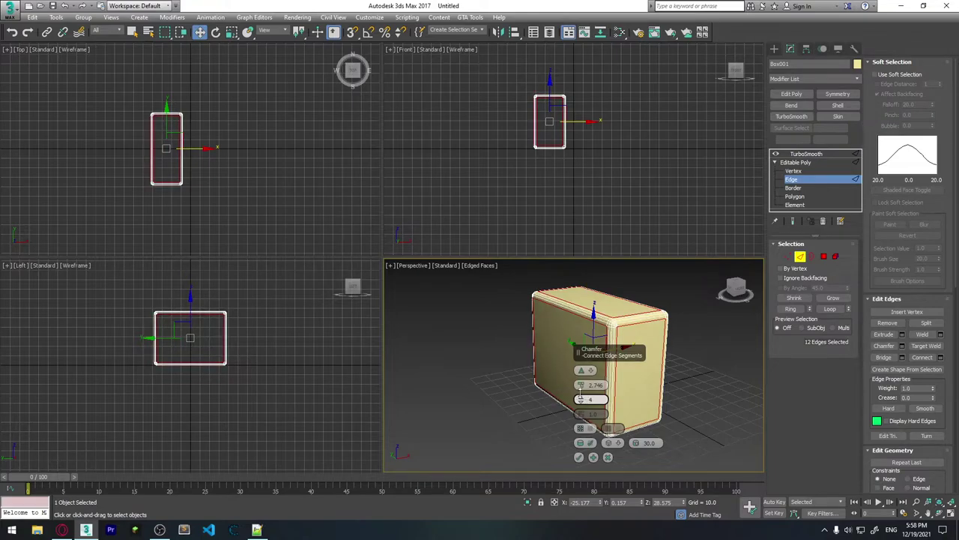
click(578, 457)
Inspect the chamfered box's smoothed result at the TurboSmooth level from several angles
mouse_move(579, 419)
alt+middle_down()
mouse_move(613, 342)
mouse_move(653, 369)
alt+middle_up()
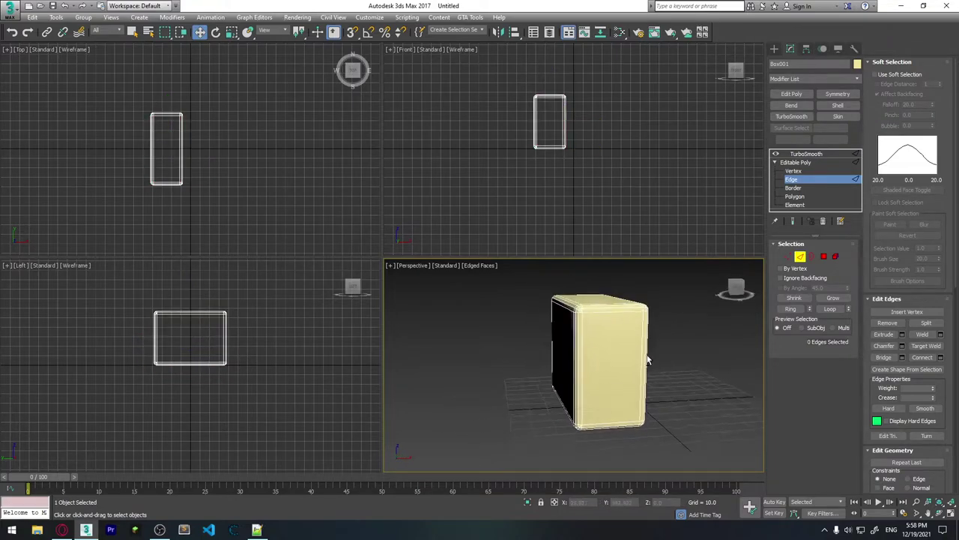
click(807, 154)
click(687, 361)
mouse_move(687, 362)
alt+middle_down()
mouse_move(628, 350)
mouse_move(685, 392)
mouse_move(605, 346)
mouse_move(650, 372)
mouse_move(641, 355)
alt+middle_up()
click(685, 392)
scroll(667, 362, up, 3)
scroll(605, 346, down, 2)
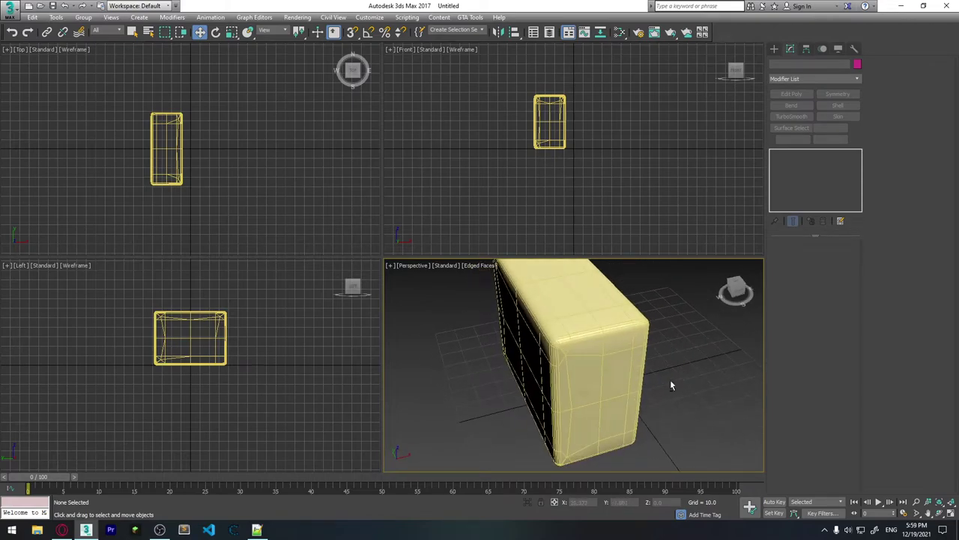
mouse_move(671, 385)
alt+middle_down()
mouse_move(646, 365)
mouse_move(587, 377)
alt+middle_up()
scroll(645, 365, down, 3)
click(587, 377)
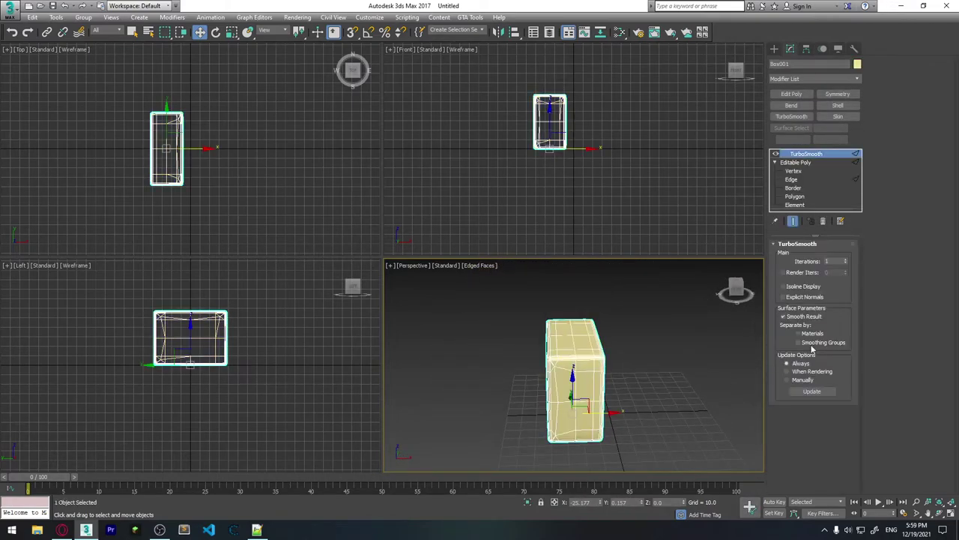
click(793, 179)
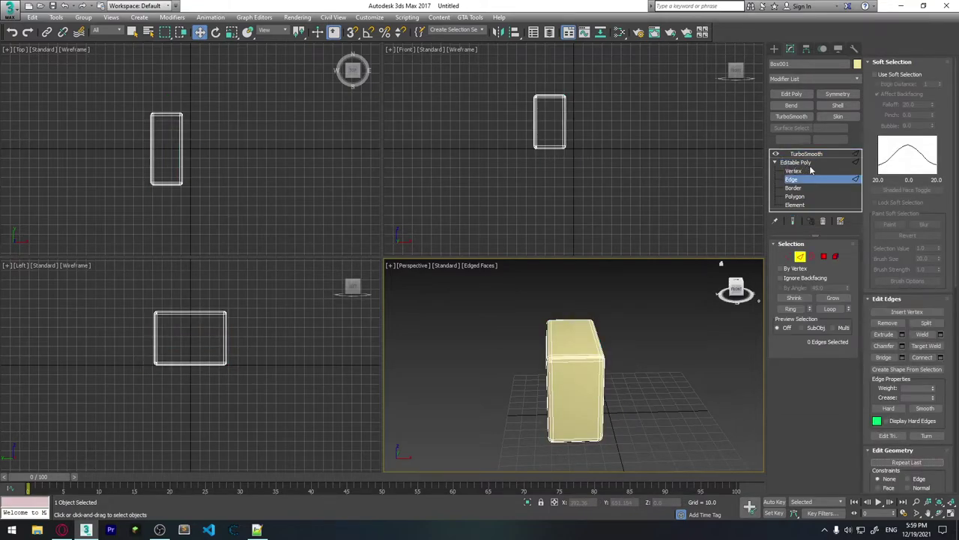
click(801, 162)
click(793, 179)
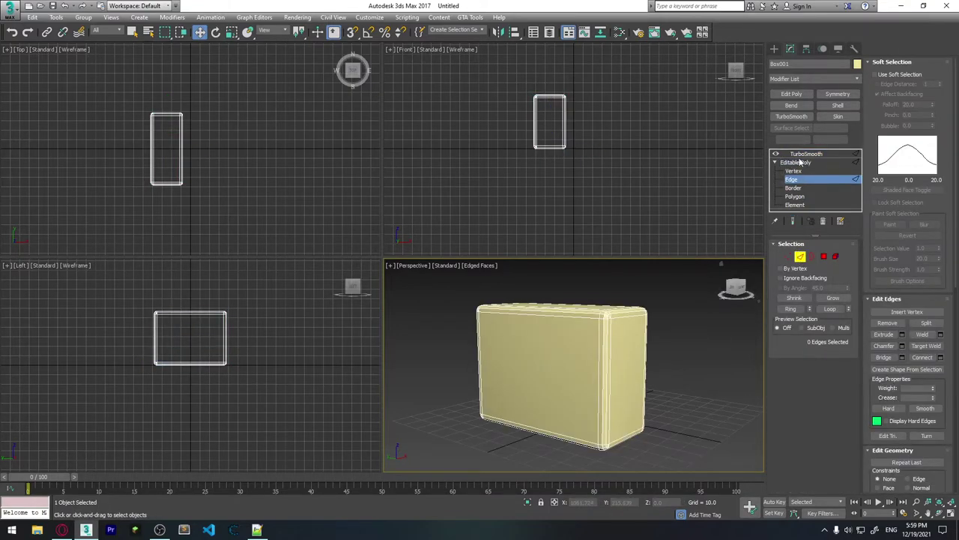
click(793, 222)
click(793, 222)
click(794, 221)
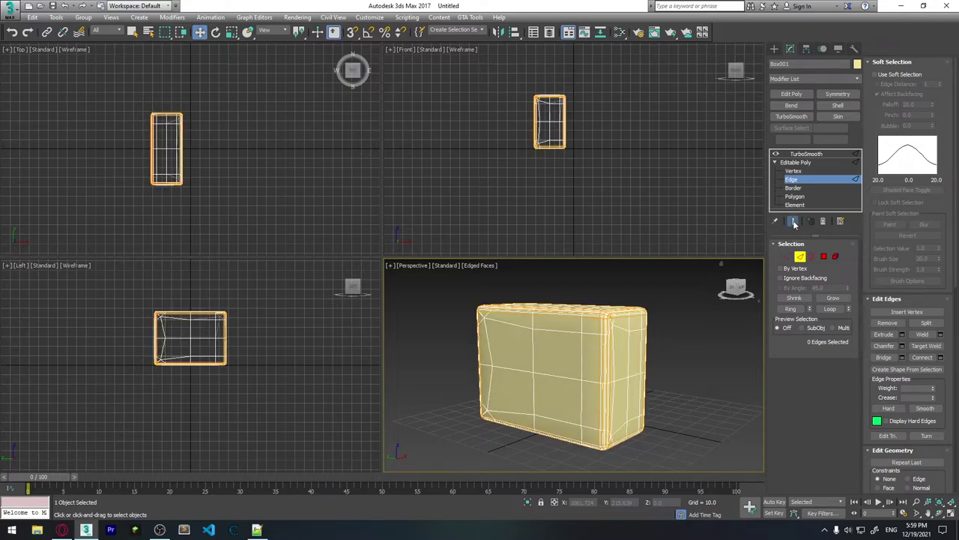
click(794, 222)
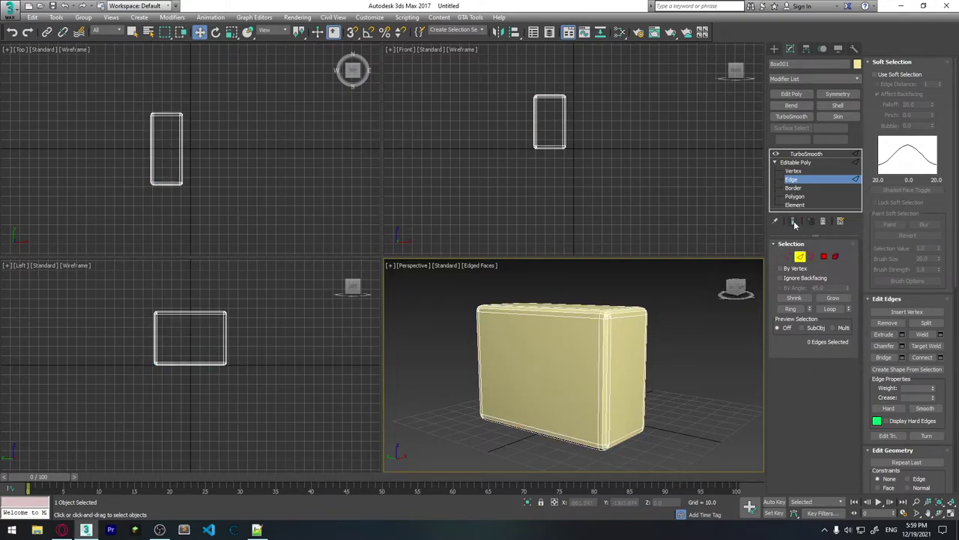
click(795, 222)
click(794, 222)
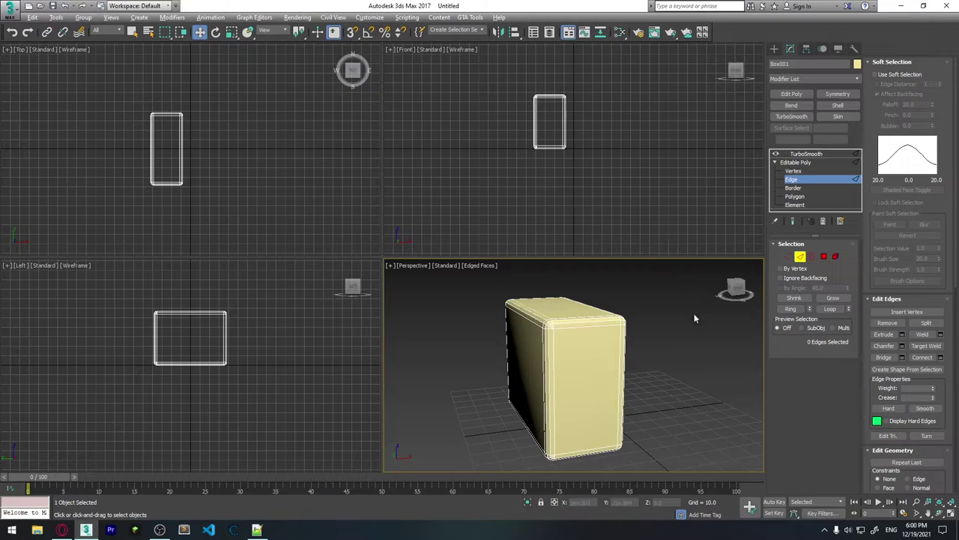
key(alt+space)
key(Escape)
Assign the Space key as the keyboard shortcut for Show End Result in Customize User Interface
click(370, 18)
click(370, 17)
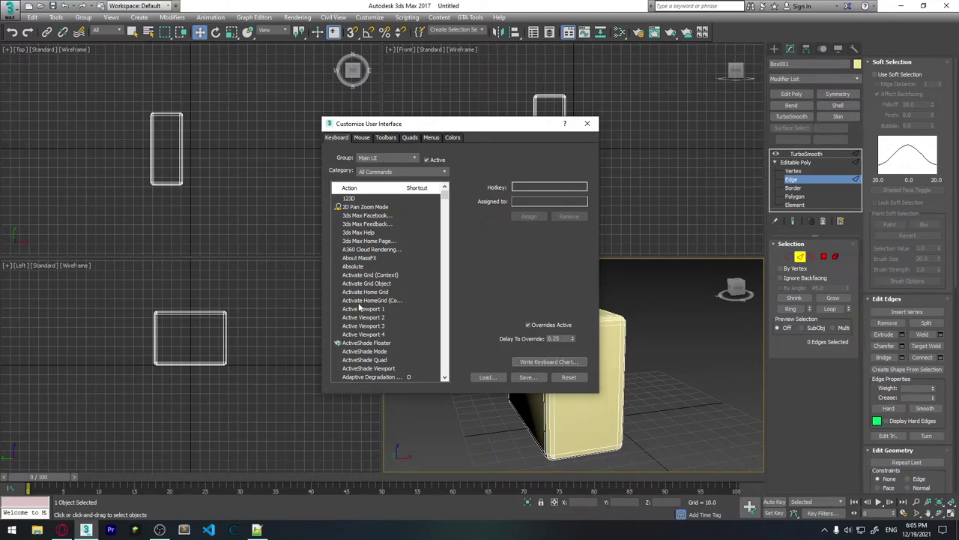
click(390, 293)
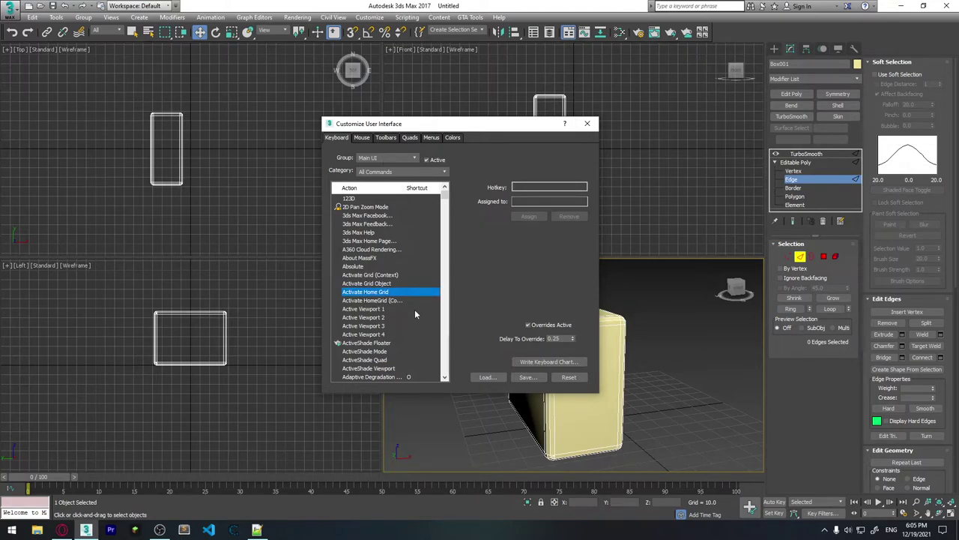
text(show)
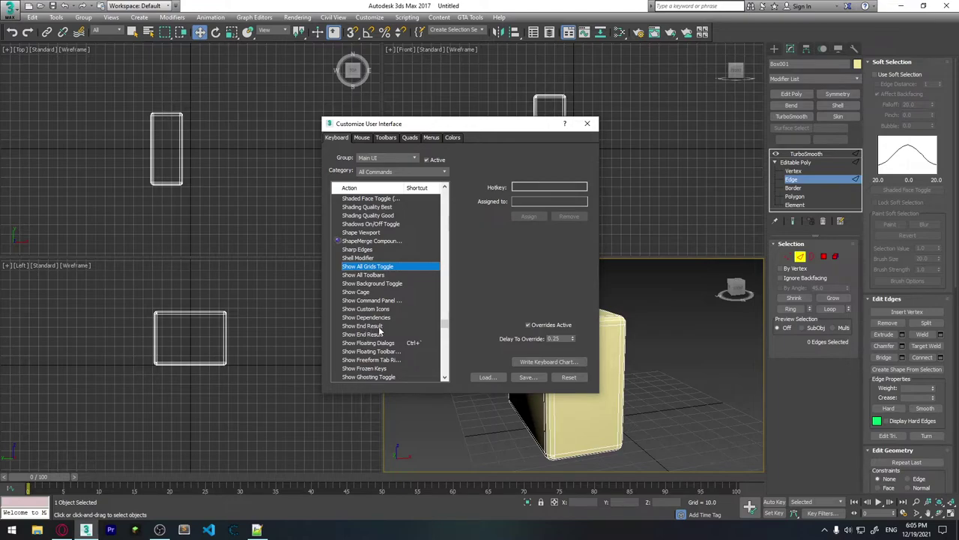
click(380, 327)
click(539, 186)
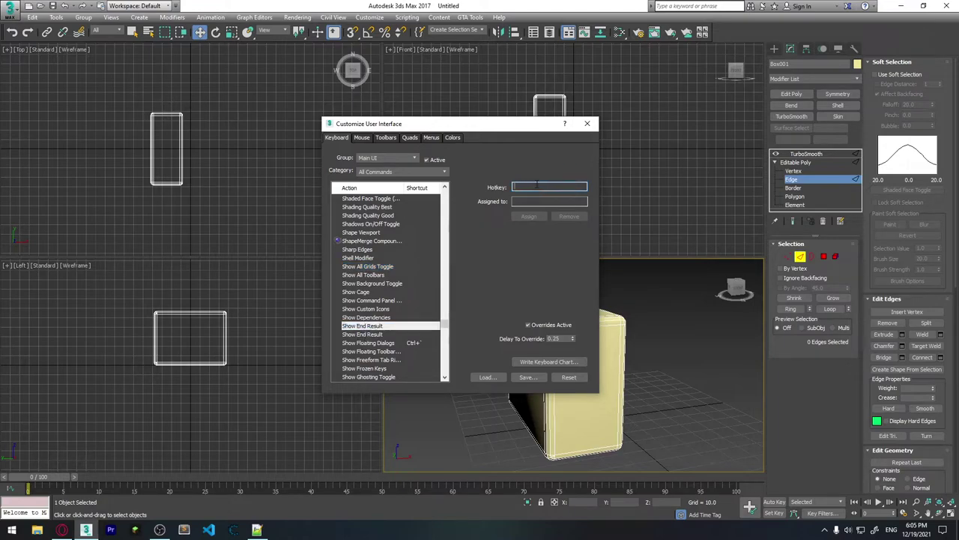
key(space)
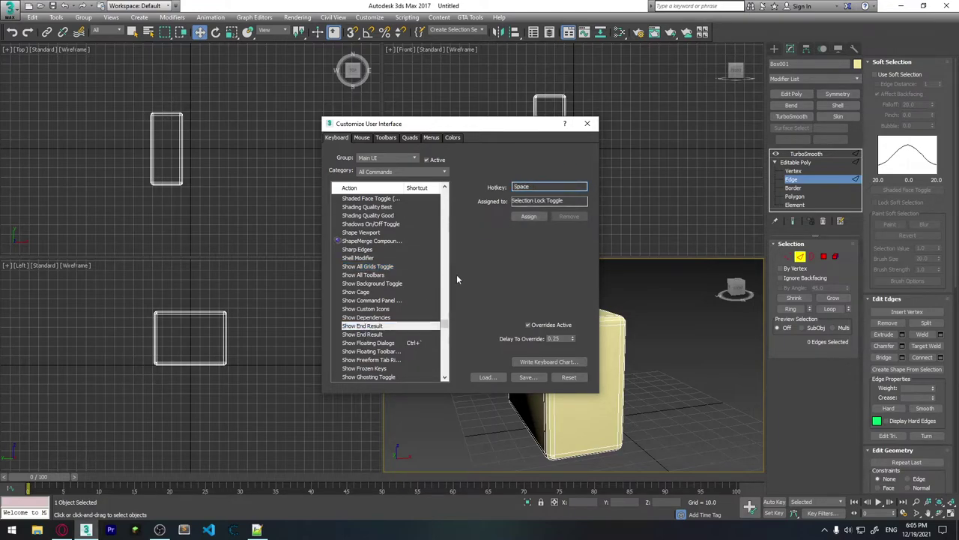
click(529, 216)
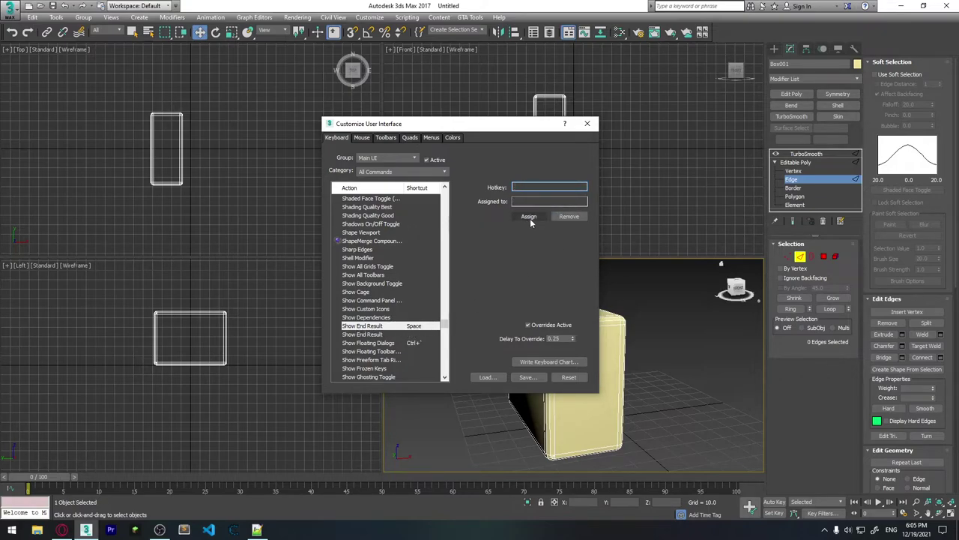
click(385, 328)
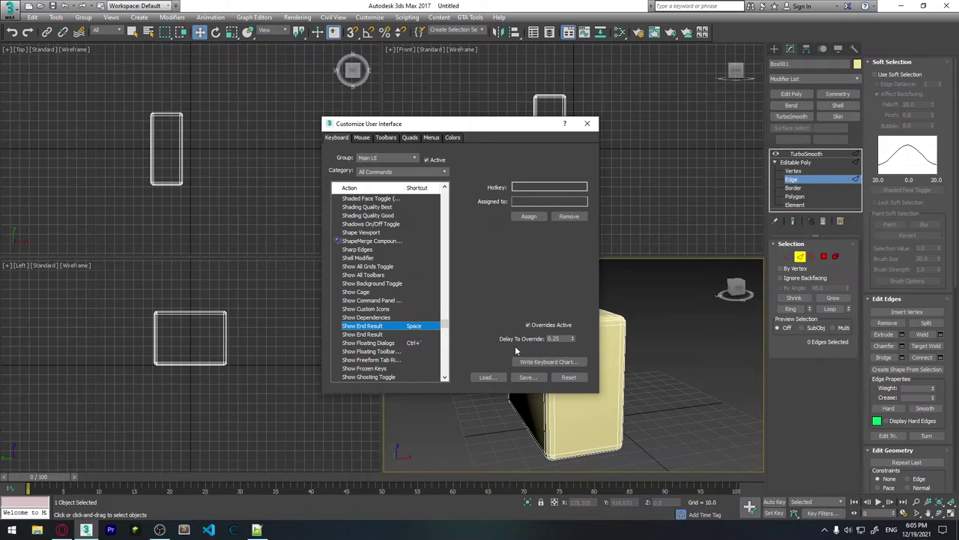
Save the shortcut set as a new .kbdx file, with '2' added to its name, in the user folder
click(528, 377)
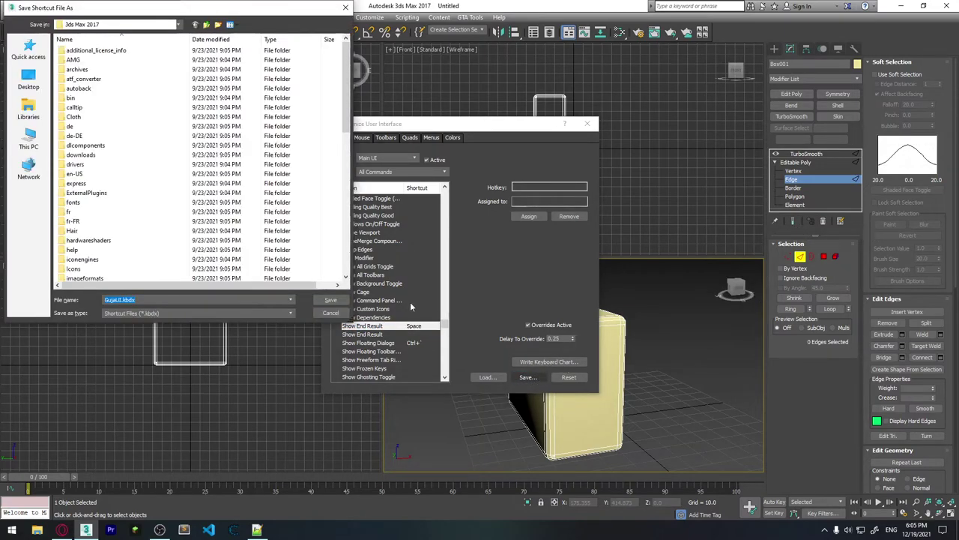
click(327, 303)
click(542, 276)
click(119, 300)
text(2)
click(332, 300)
click(506, 277)
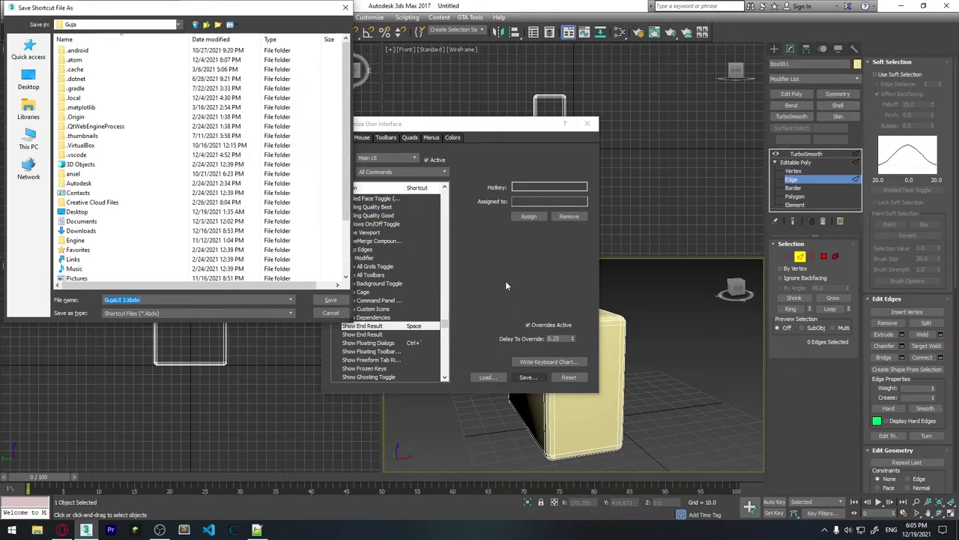
click(332, 299)
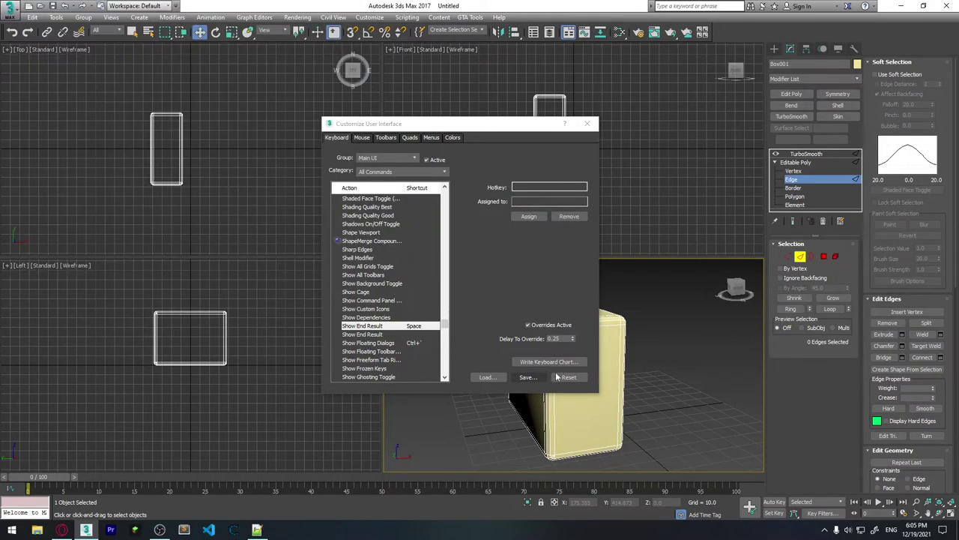
Close the customization window, toggle Show End Result on the box, and exit Edge sub-object mode
click(587, 123)
alt+middle_drag(576, 327, 530, 335)
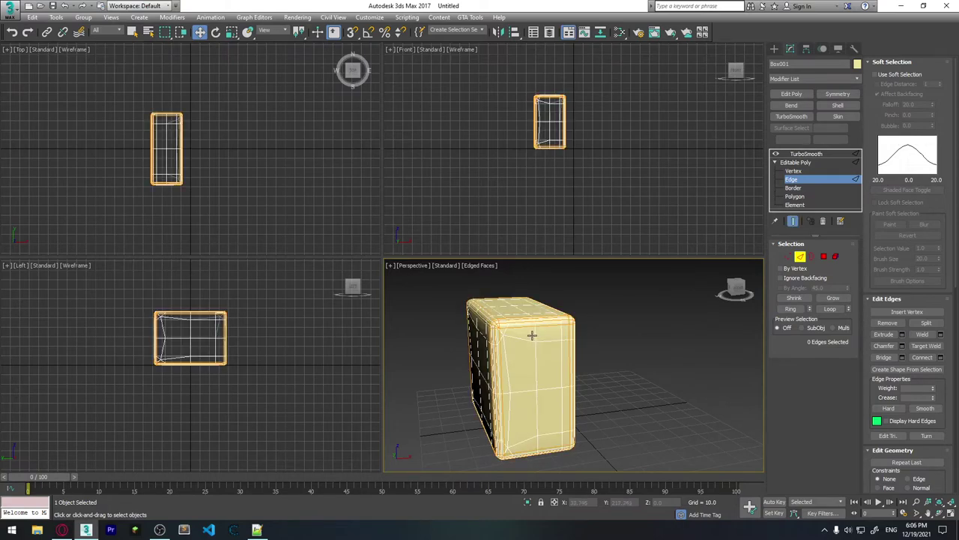
click(793, 221)
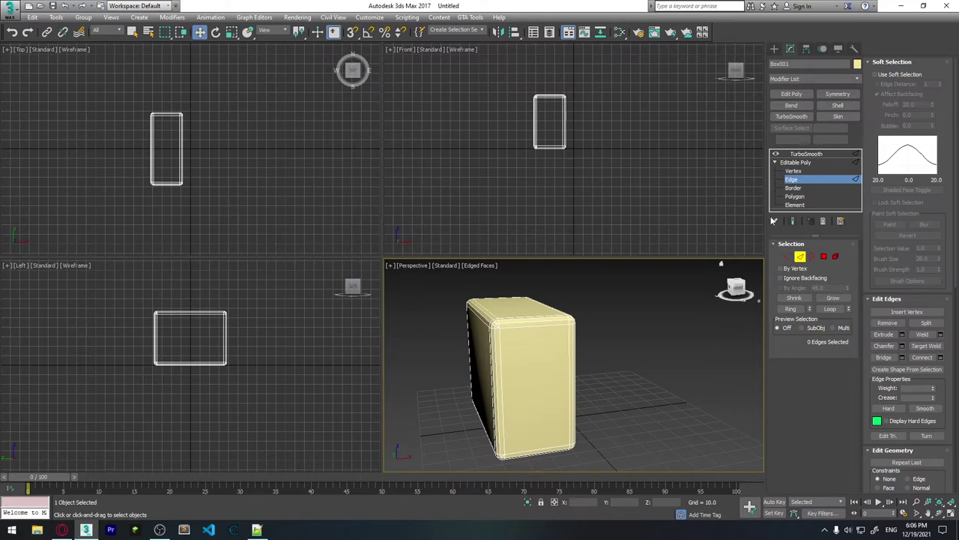
click(801, 257)
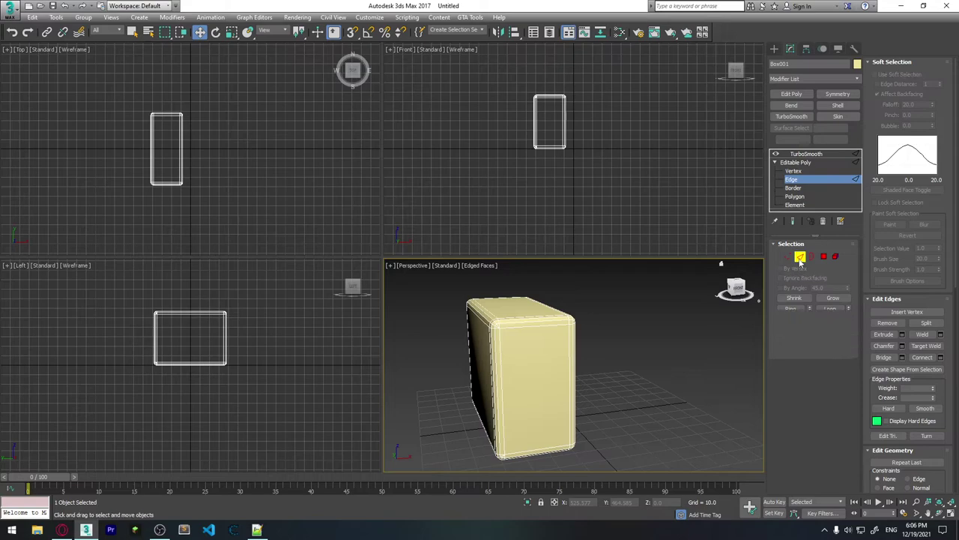
click(801, 257)
Draw a second box, Box002, about 41.007 × 24.848 × 41.788, beside the rounded box
click(774, 49)
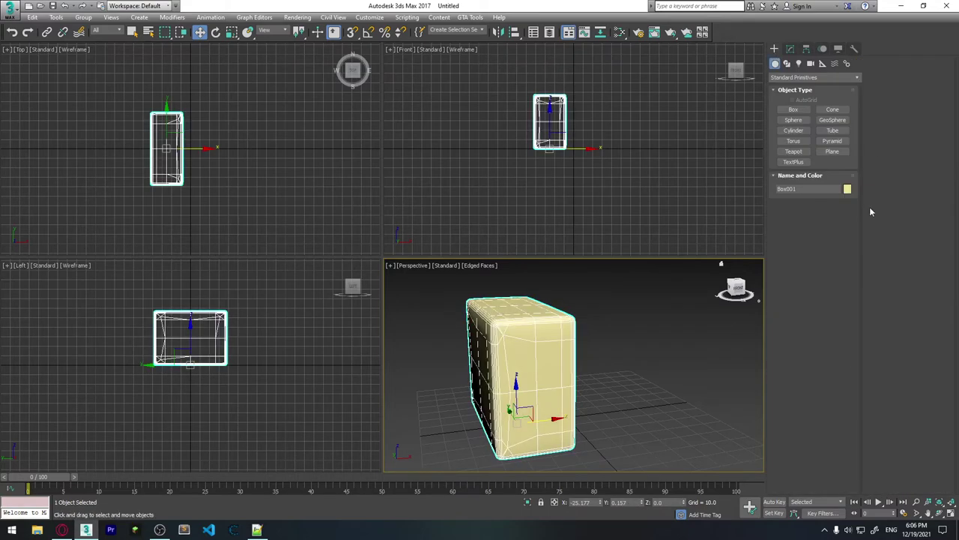
click(793, 110)
scroll(660, 443, down, 3)
middle_drag(660, 443, 561, 351)
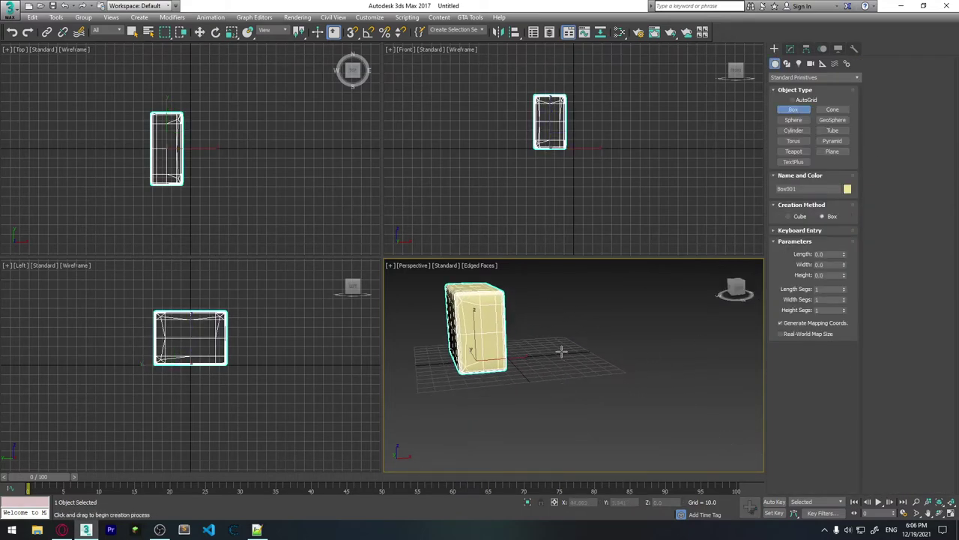
drag(561, 351, 609, 358)
click(596, 309)
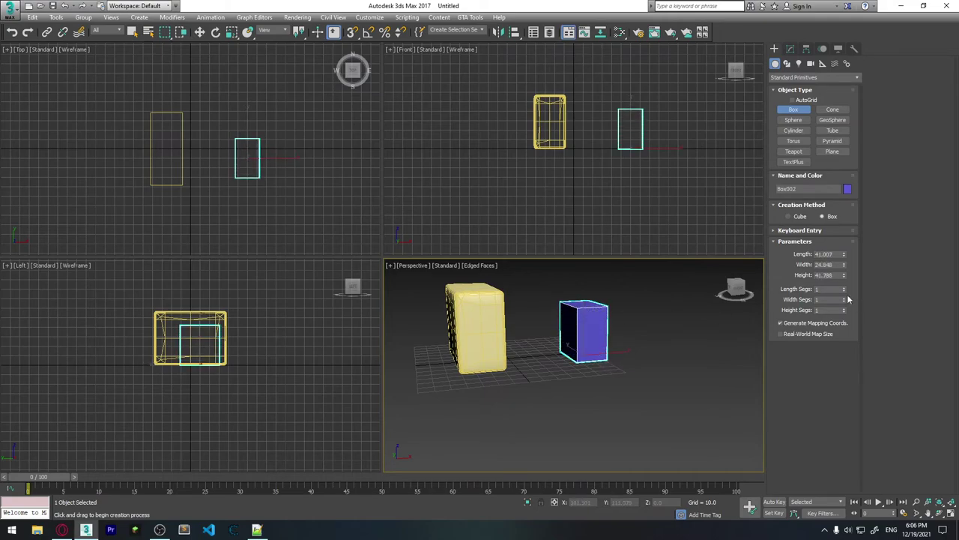
click(824, 254)
key(Tab)
key(Tab)
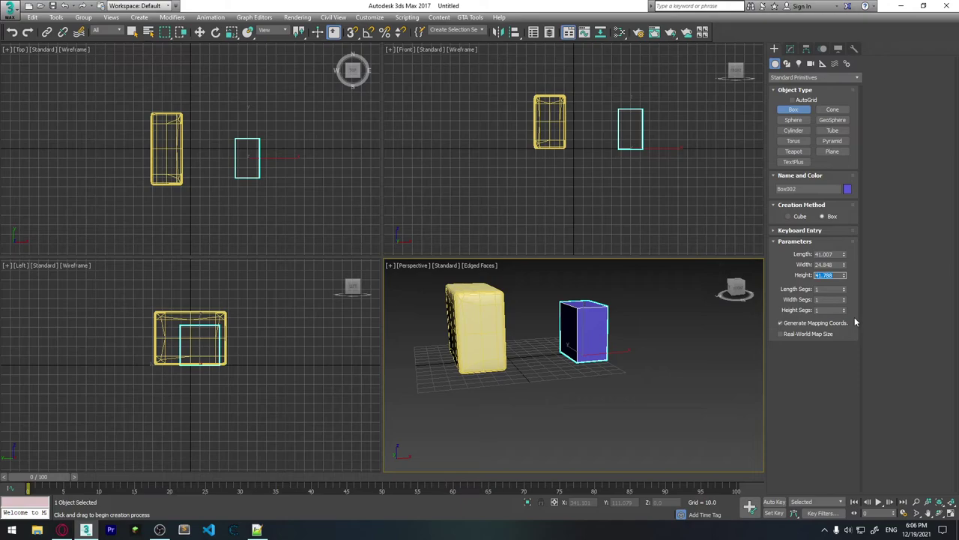
mouse_move(745, 332)
middle_down()
mouse_move(578, 375)
mouse_move(602, 377)
mouse_move(573, 370)
middle_up()
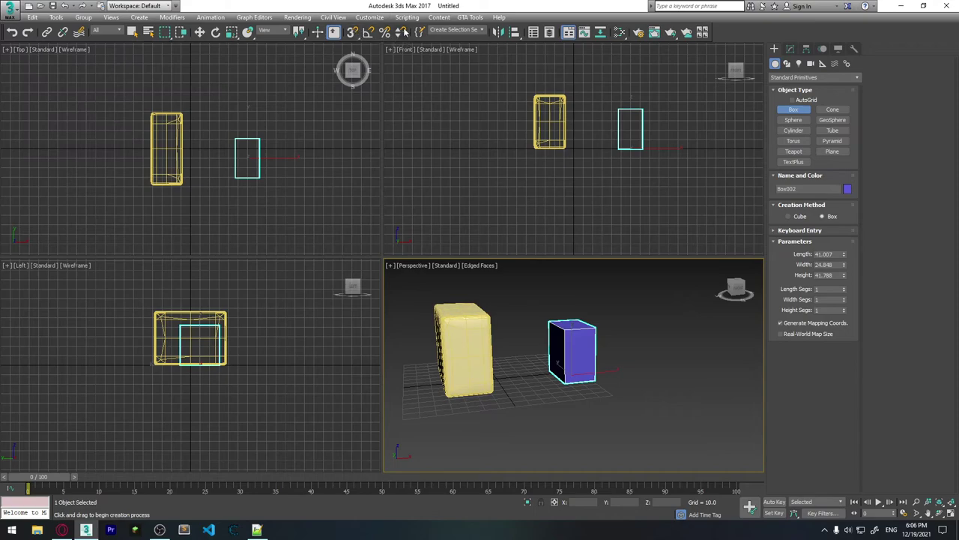
click(371, 18)
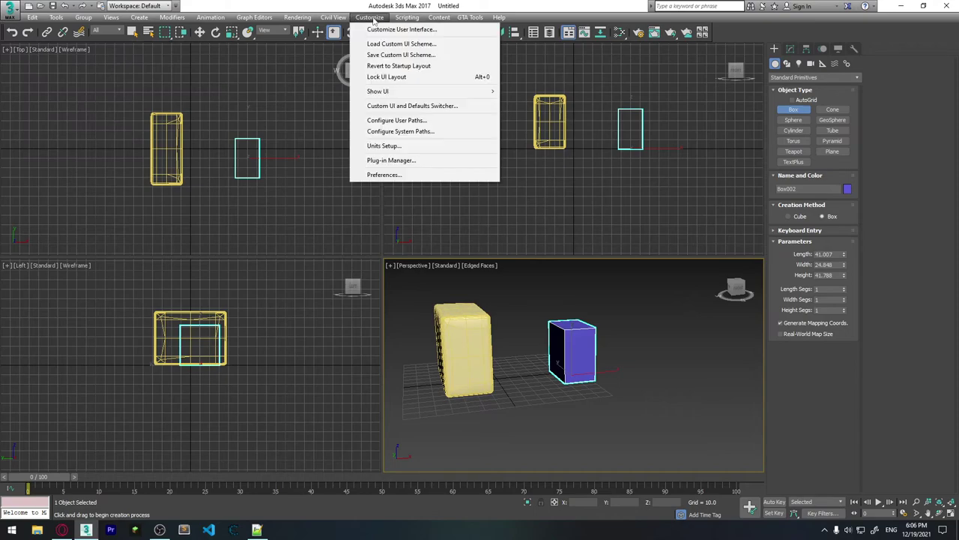
Set the scene display units to Metric Centimeters in Units Setup
click(383, 147)
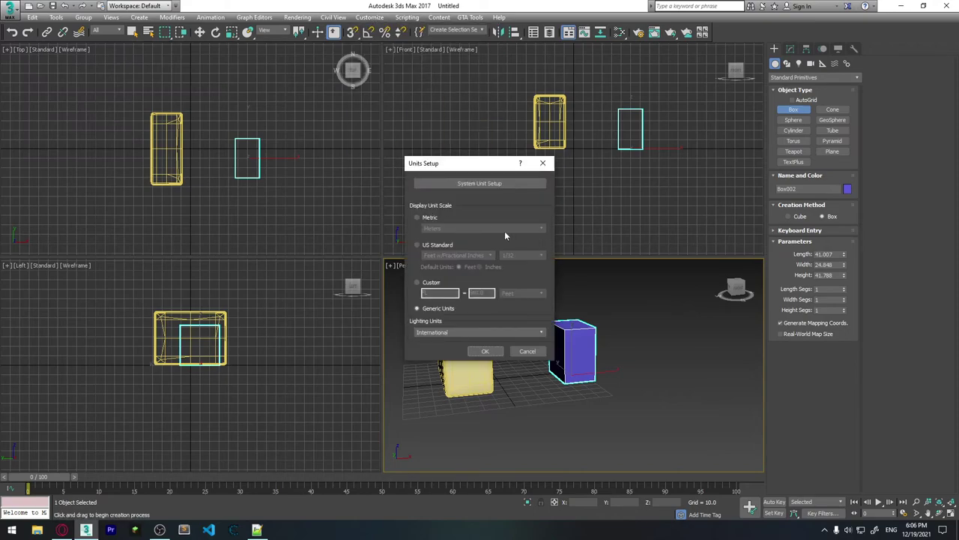
click(433, 219)
click(459, 228)
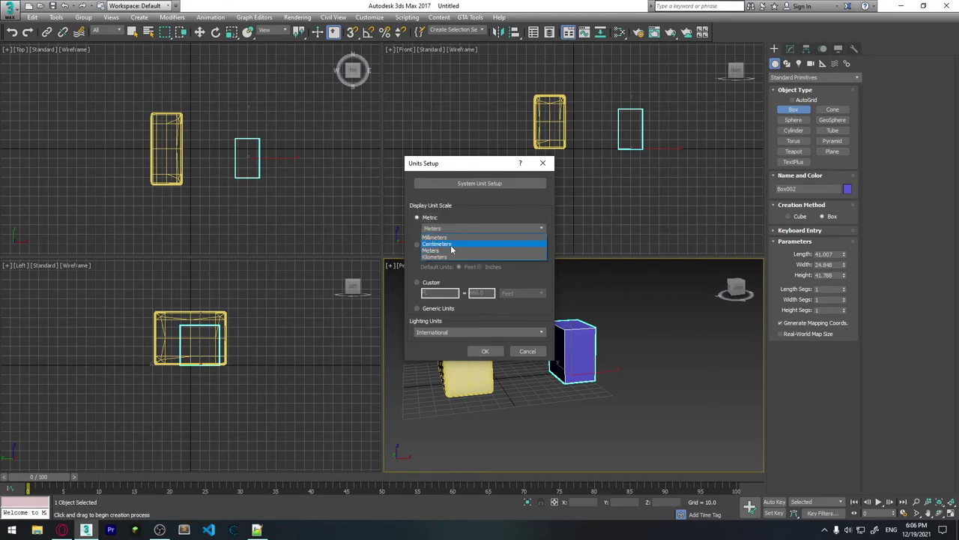
click(446, 245)
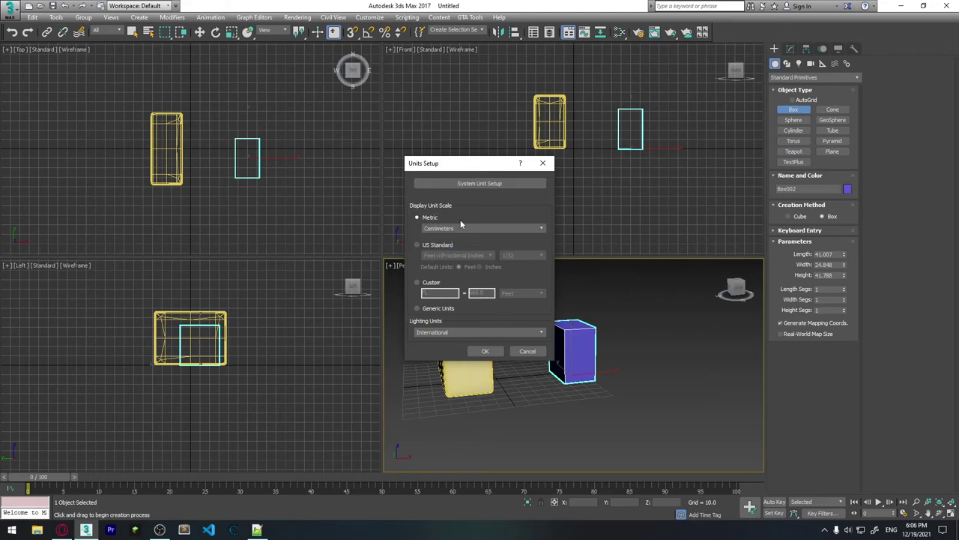
click(487, 352)
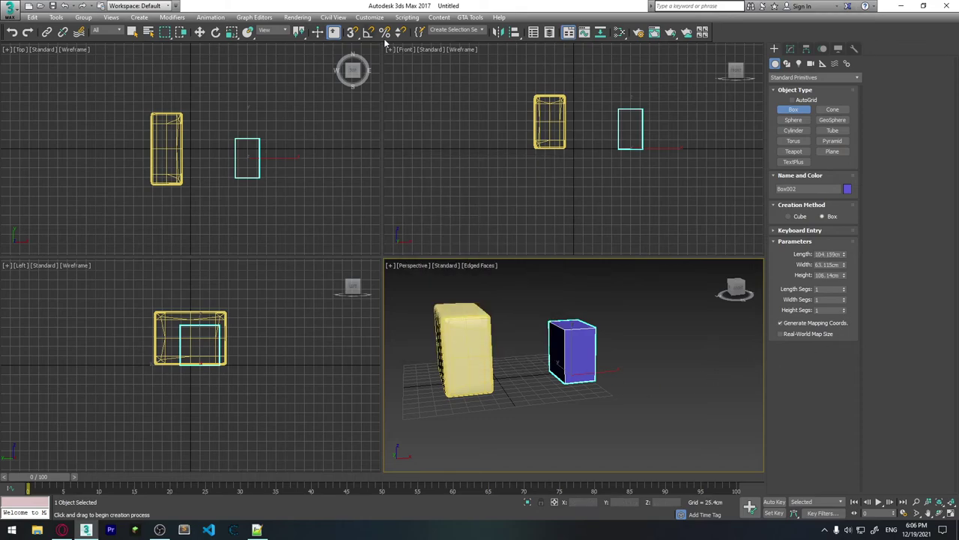
click(817, 254)
middle_drag(589, 363, 582, 358)
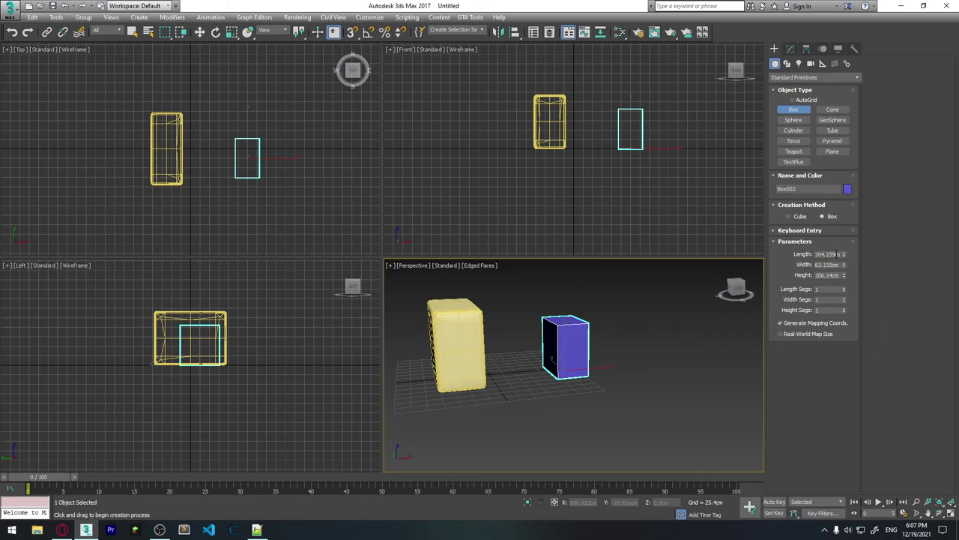
double_click(837, 254)
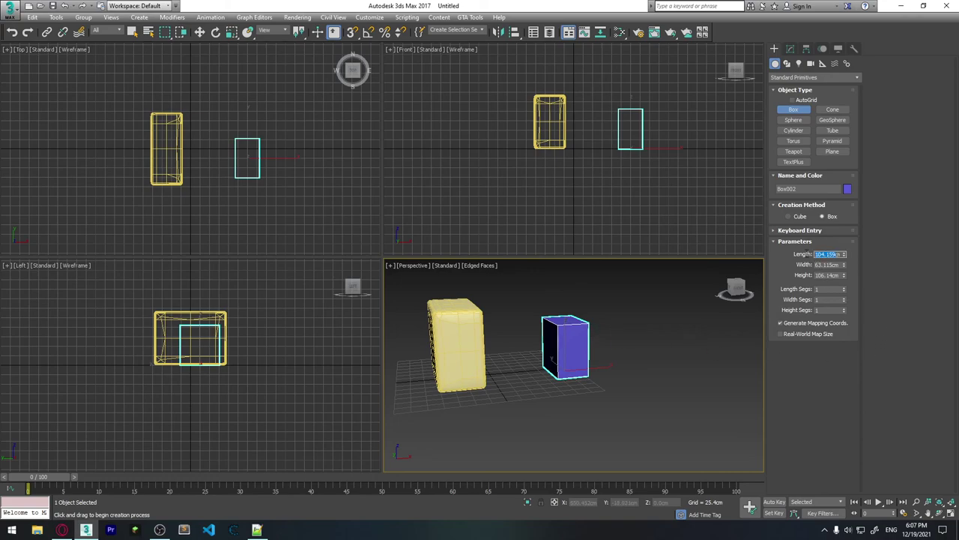